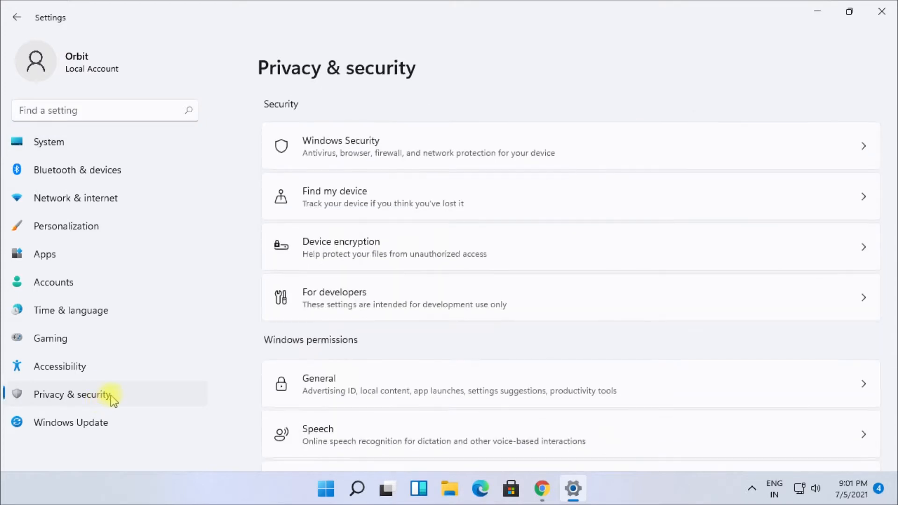
# Open the management page for the Virus & threat protection settings in Windows Security.
pyautogui.click(359, 159)
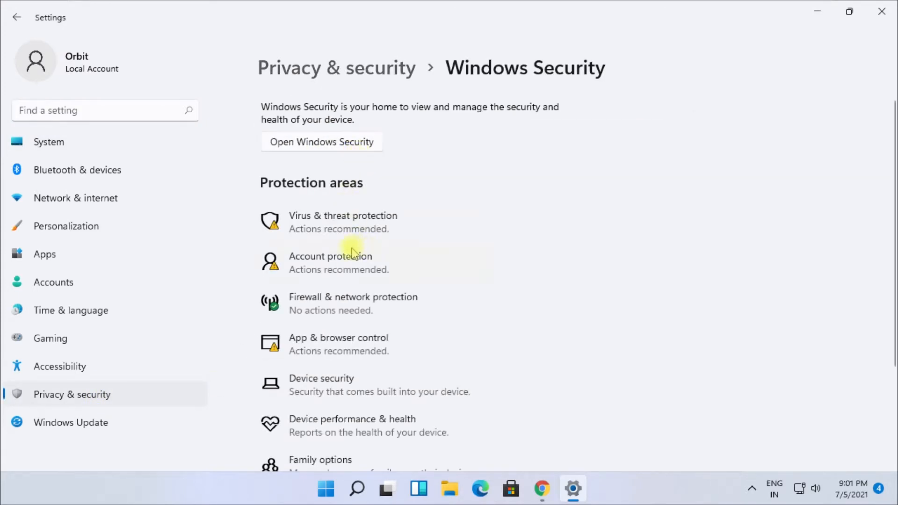
pyautogui.click(347, 222)
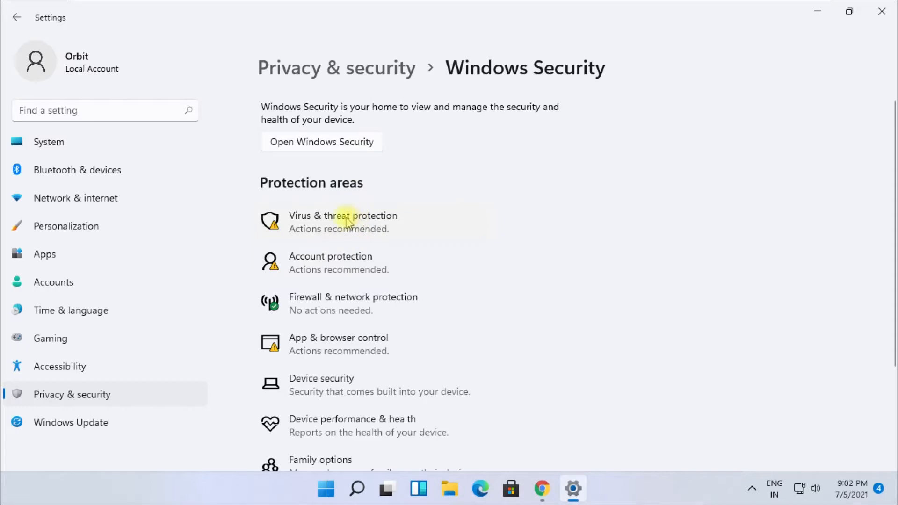
pyautogui.scroll(-3, 365, 225)
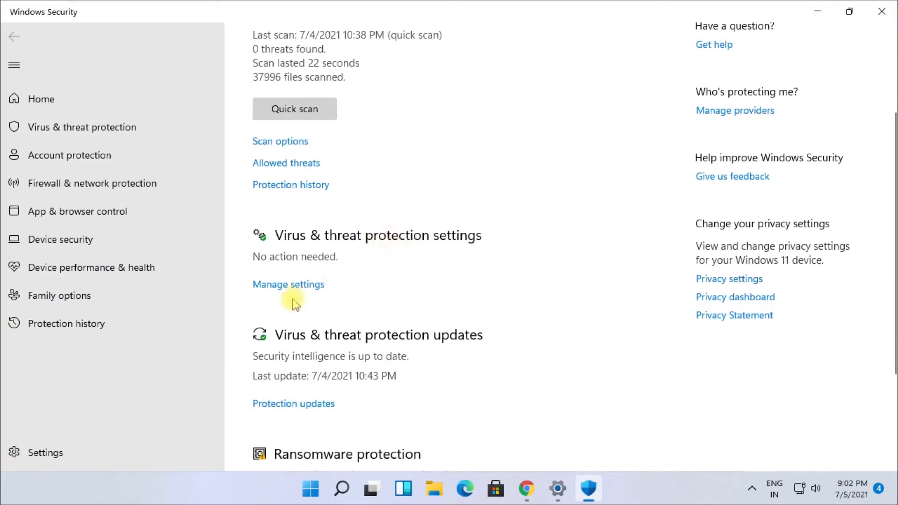
pyautogui.click(299, 287)
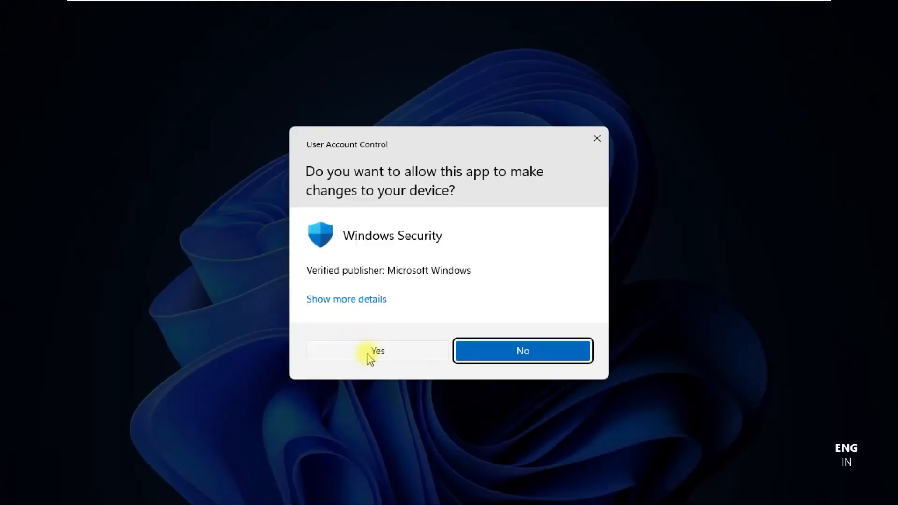
# Turn off real-time protection, cloud-delivered protection and automatic sample submission, allowing the account control request and dismissing the notification.
pyautogui.click(369, 355)
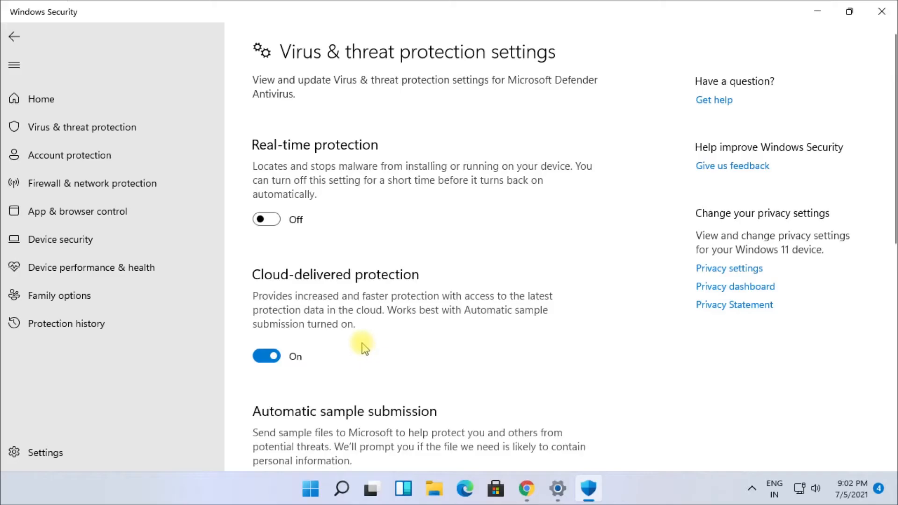
pyautogui.click(274, 377)
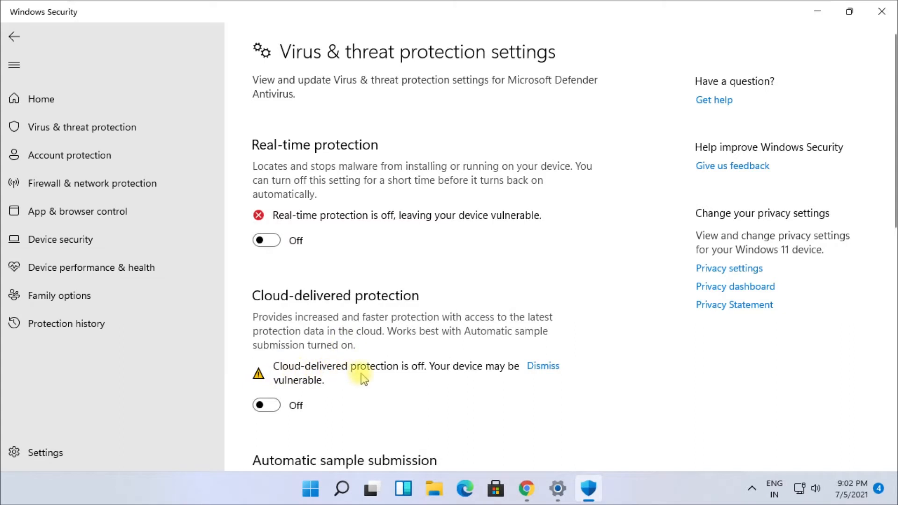
pyautogui.scroll(-4, 360, 374)
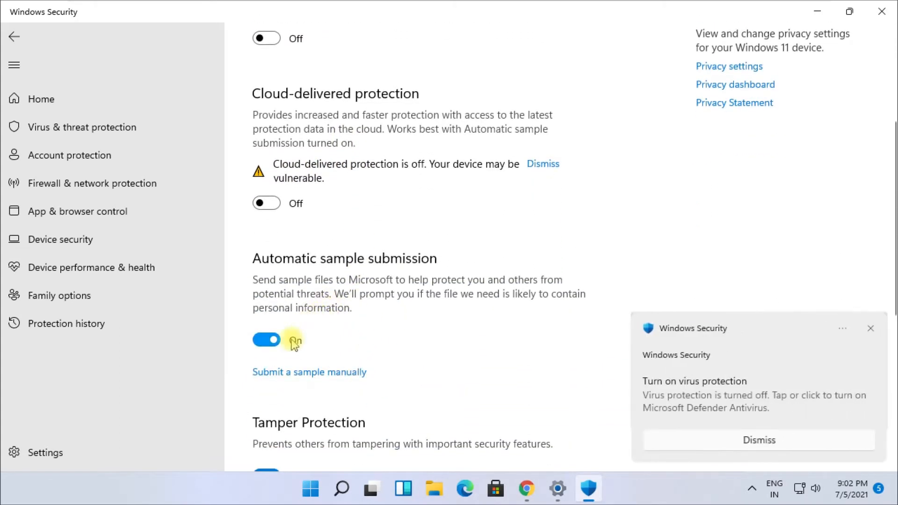
pyautogui.click(274, 341)
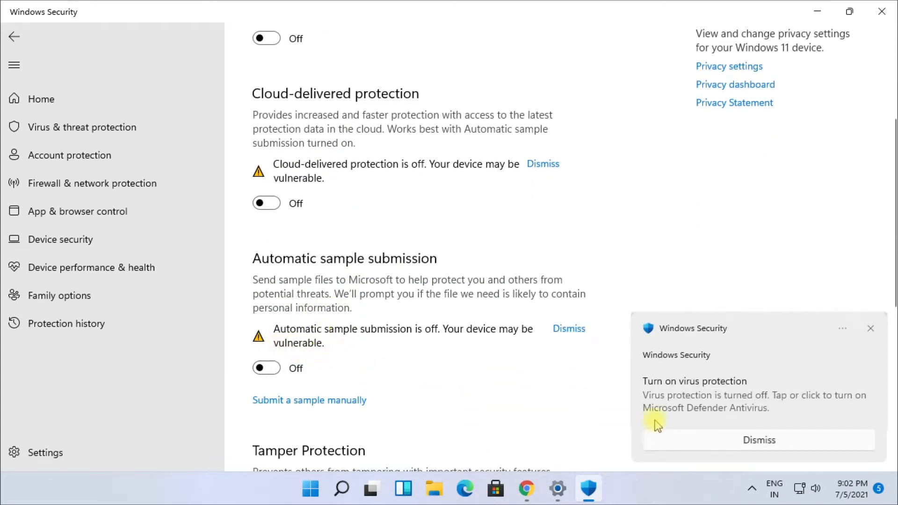
pyautogui.click(748, 441)
# Close the Windows Security and Settings windows to return to the desktop.
pyautogui.scroll(4, 428, 322)
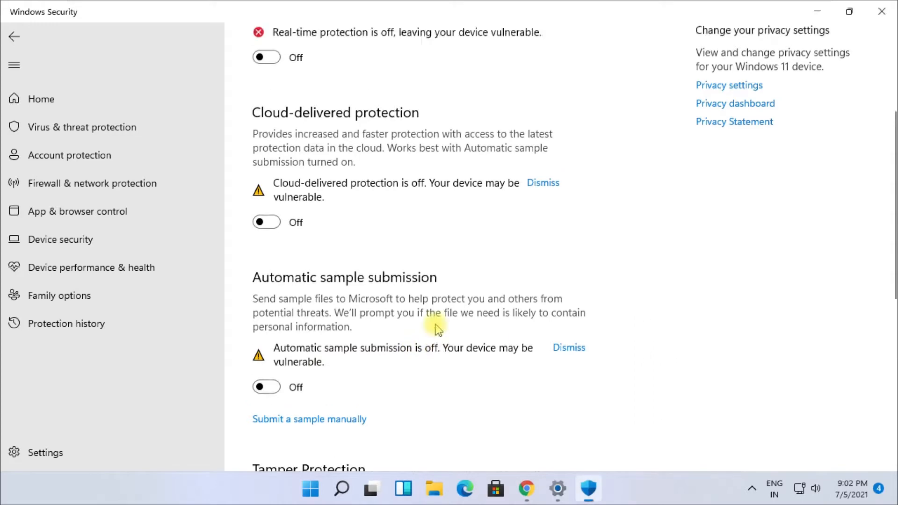
pyautogui.click(882, 11)
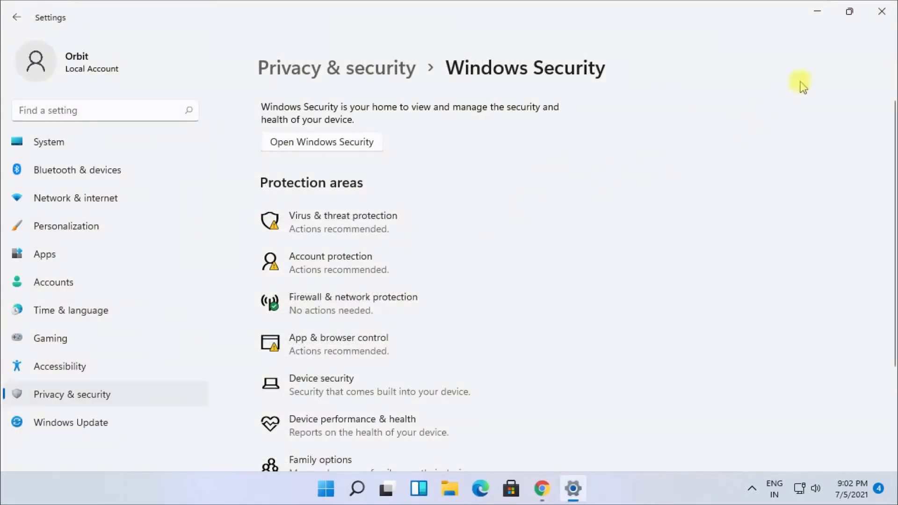
pyautogui.click(882, 11)
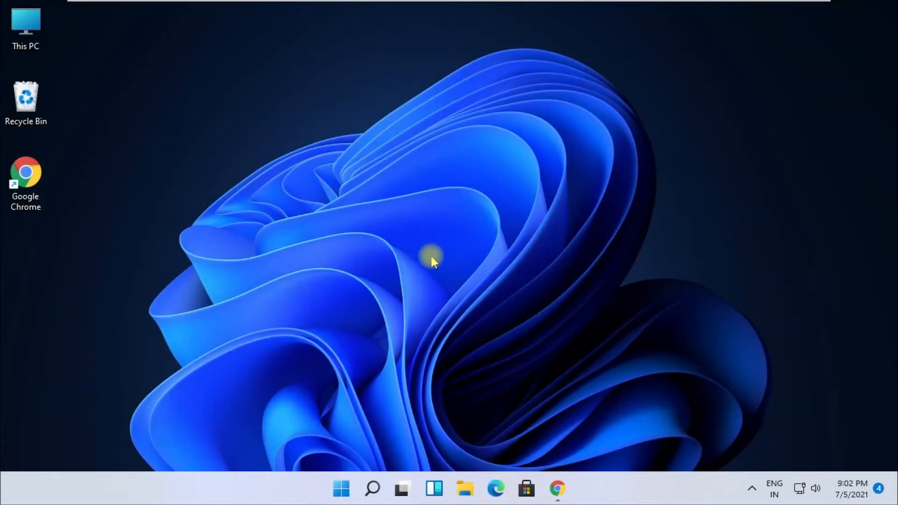
# Switch to Chrome and open the isdone.dll download link from the DLL Files section of the commands page.
pyautogui.click(566, 487)
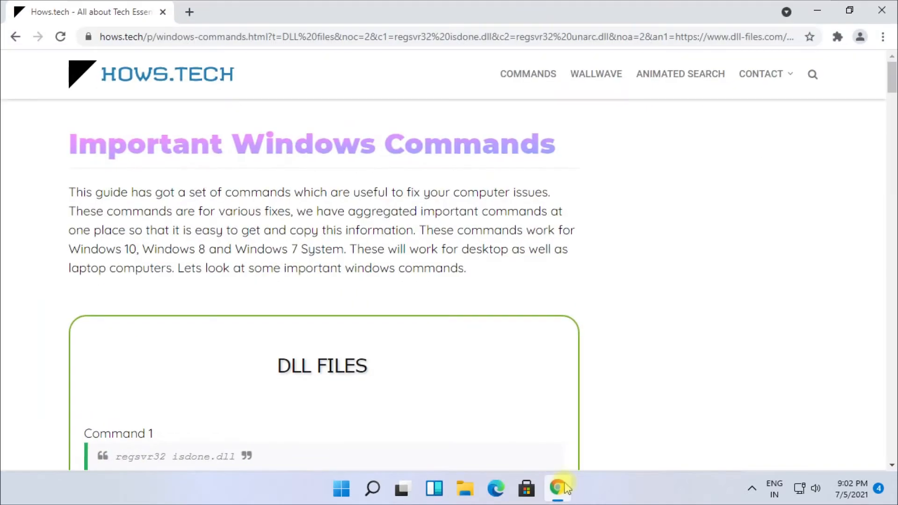
pyautogui.scroll(-5, 447, 294)
pyautogui.scroll(-1, 448, 294)
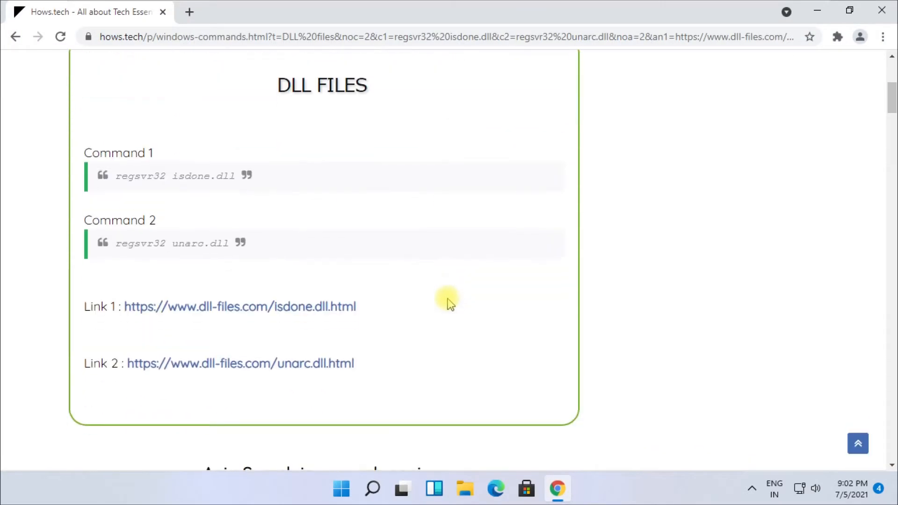
pyautogui.click(270, 309)
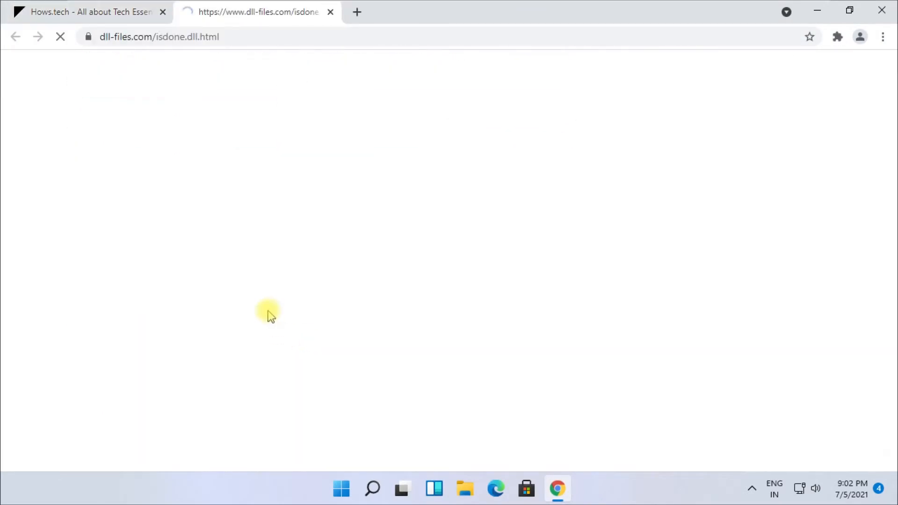
# Download the 32-bit isdone.dll version 0.5.0.0 as a zip file and close its download page.
pyautogui.scroll(-1, 363, 303)
pyautogui.scroll(-10, 363, 303)
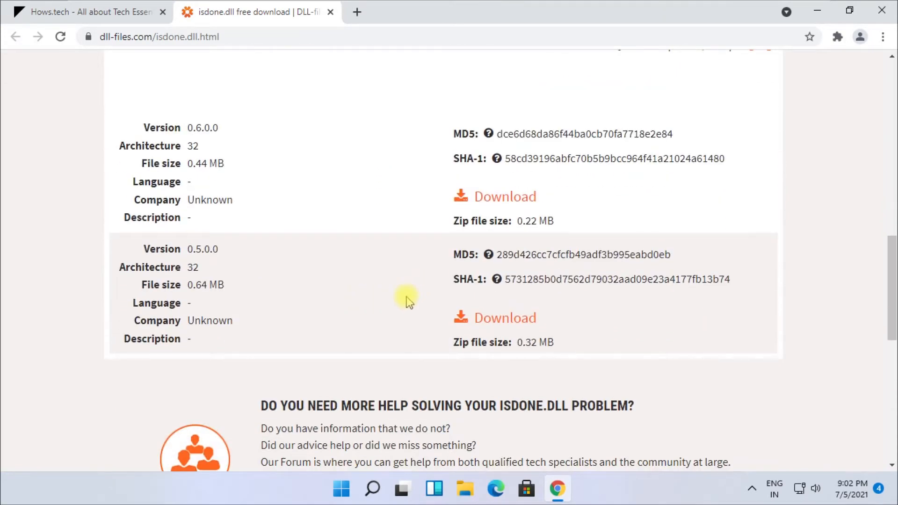
pyautogui.click(489, 323)
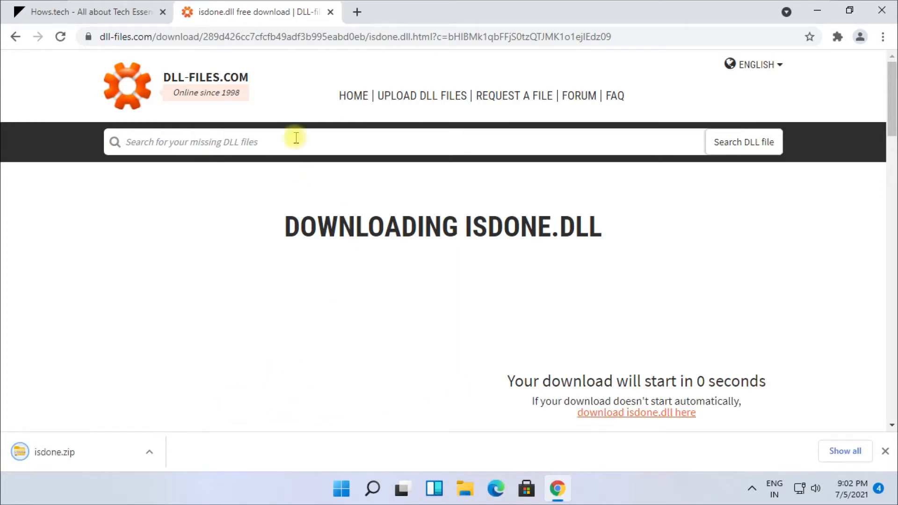
pyautogui.click(330, 12)
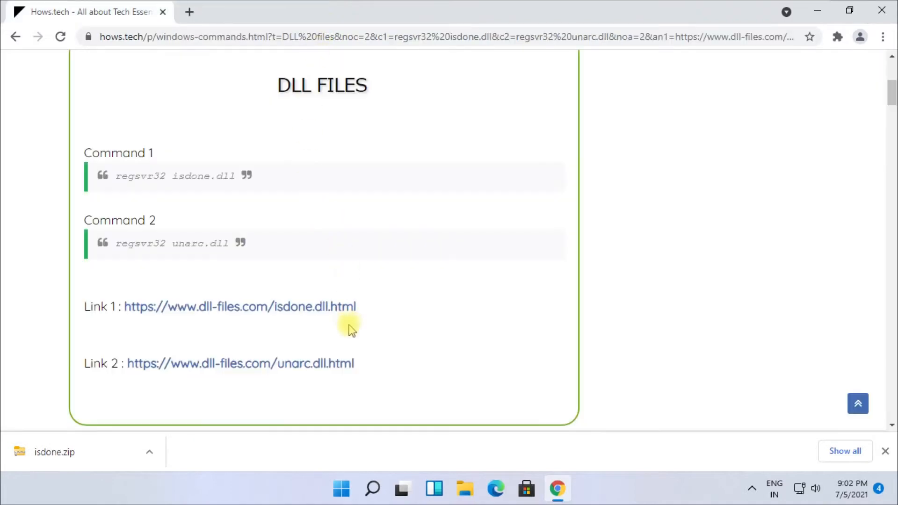
# Open the unarc.dll link, download its 32-bit version 0.0.0.0 as a zip file and close the download page.
pyautogui.click(288, 369)
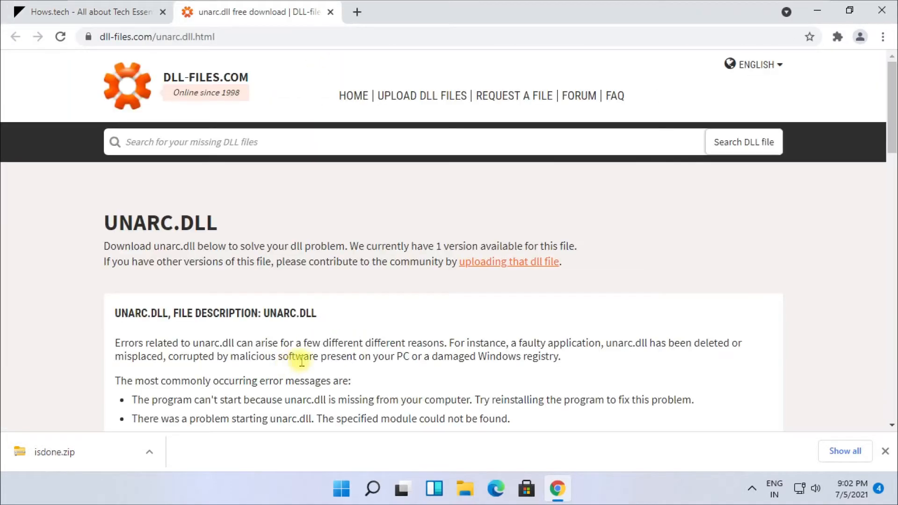
pyautogui.scroll(-12, 473, 333)
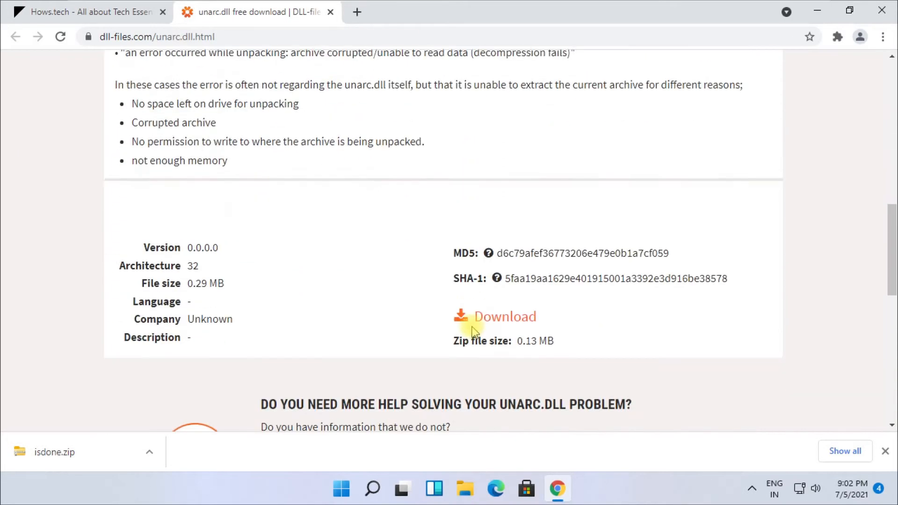
pyautogui.click(500, 212)
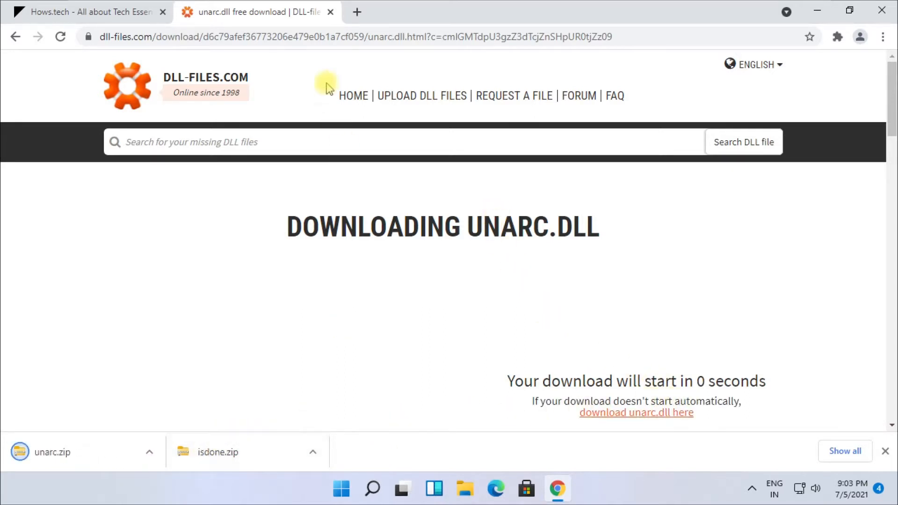
pyautogui.click(330, 12)
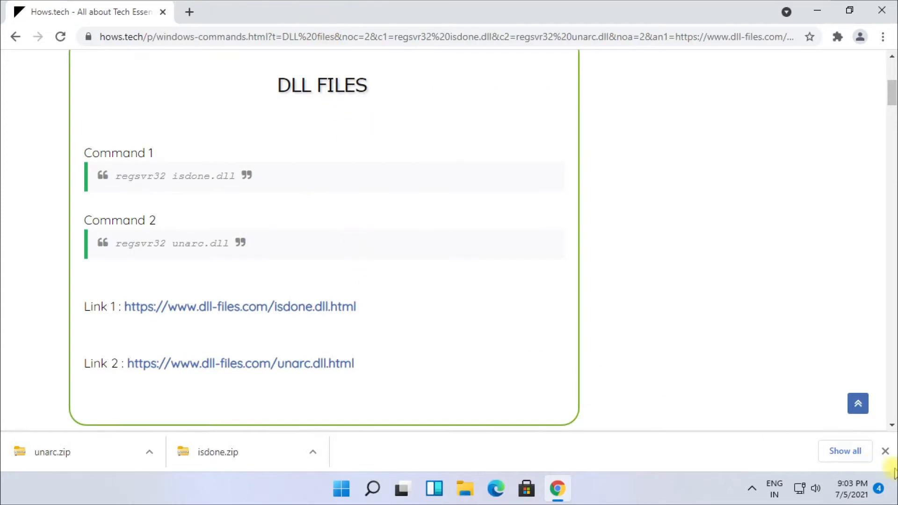
# Show the downloaded archives in their folder and extract the isdone archive to the Downloads\isdone folder.
pyautogui.click(845, 451)
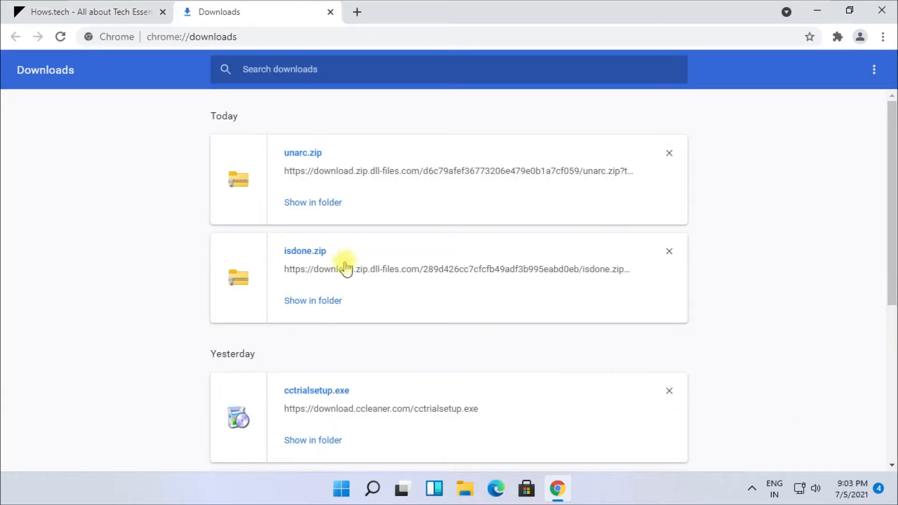
pyautogui.click(311, 202)
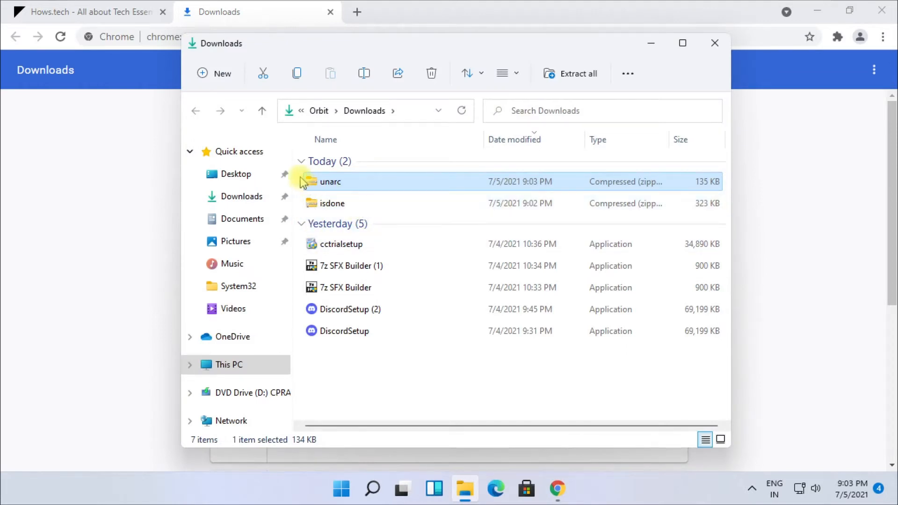
pyautogui.moveTo(303, 181); pyautogui.dragTo(344, 206)
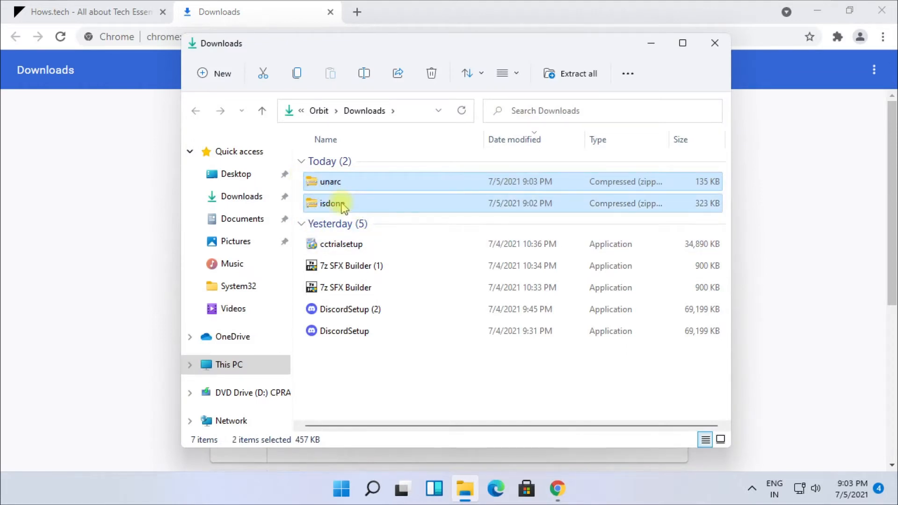
pyautogui.rightClick(344, 207)
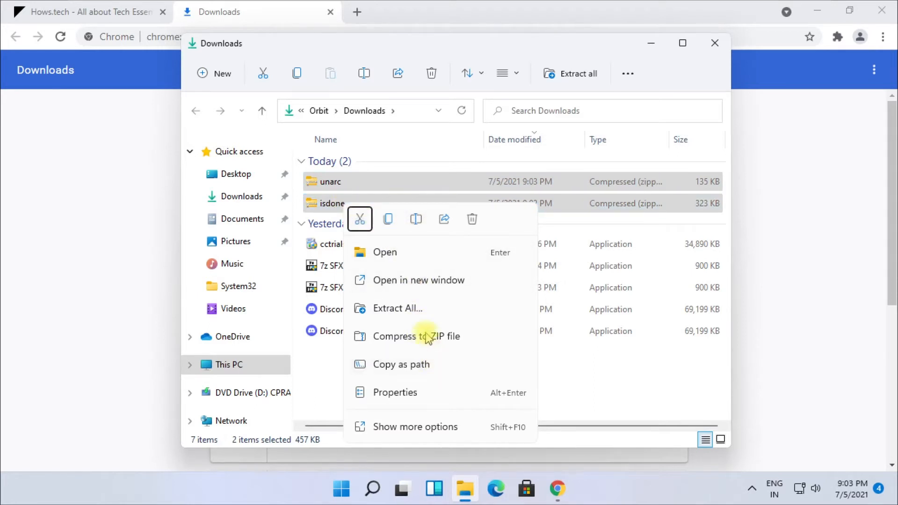
pyautogui.click(418, 309)
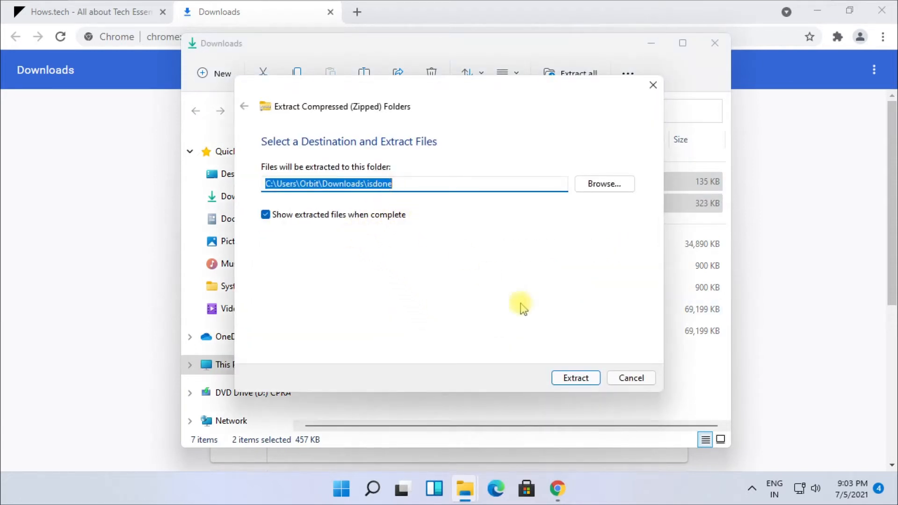
pyautogui.click(574, 378)
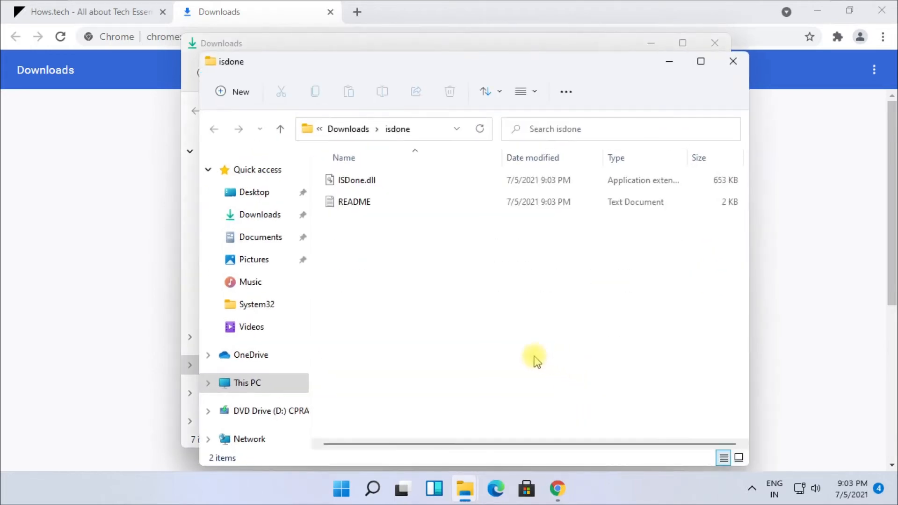
# Return to the Downloads folder and extract the unarc archive into its own unarc folder.
pyautogui.click(361, 134)
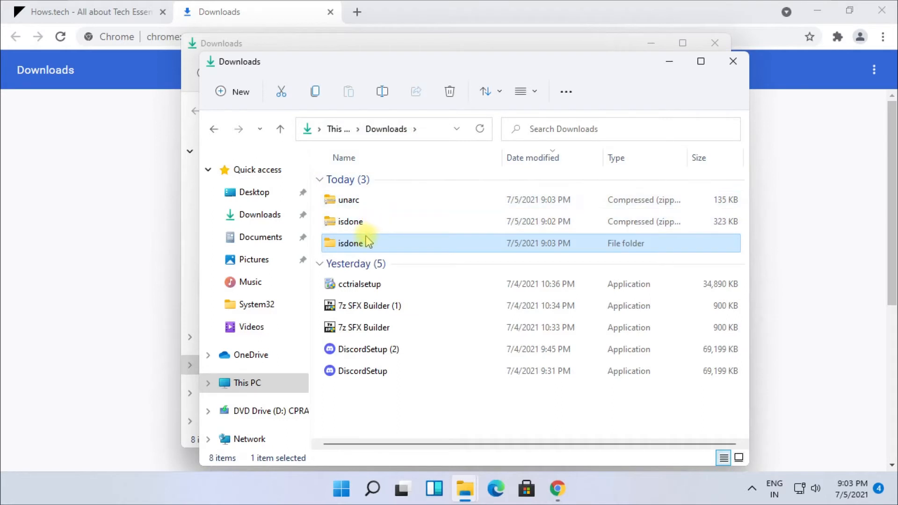
pyautogui.click(363, 205)
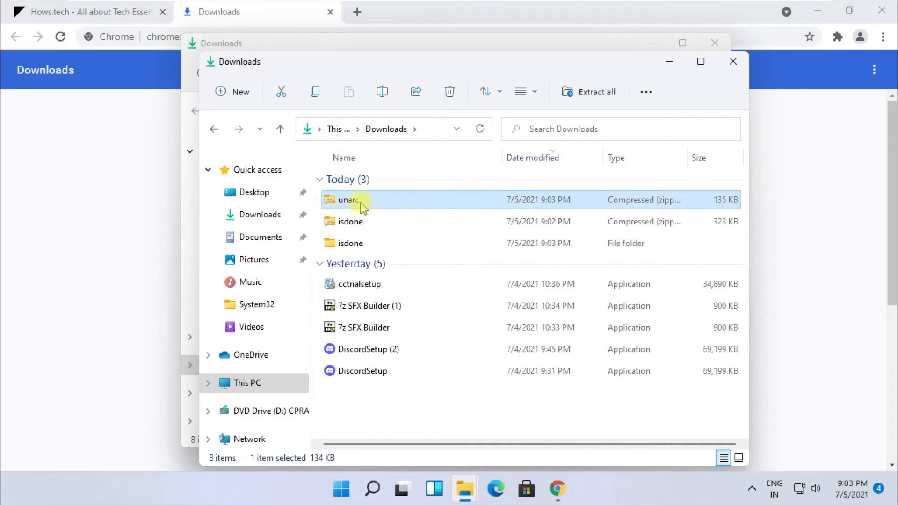
pyautogui.rightClick(361, 204)
pyautogui.click(420, 341)
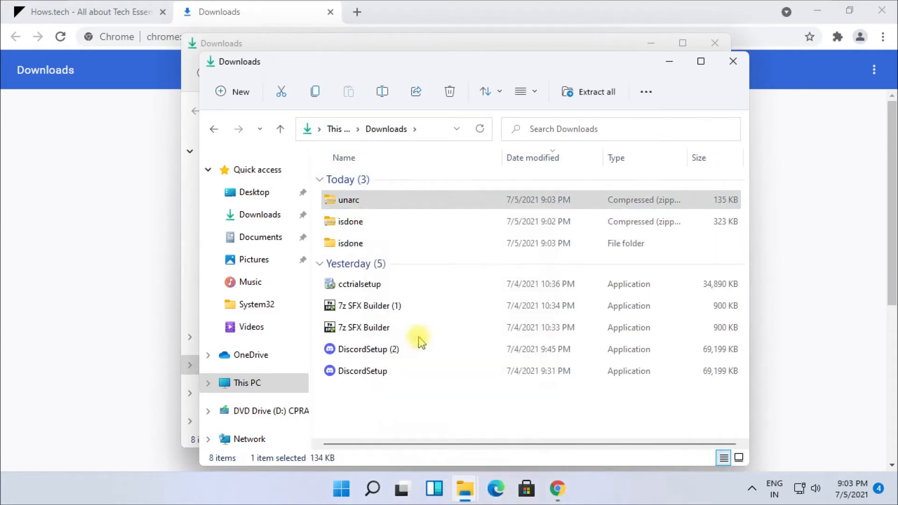
pyautogui.click(565, 377)
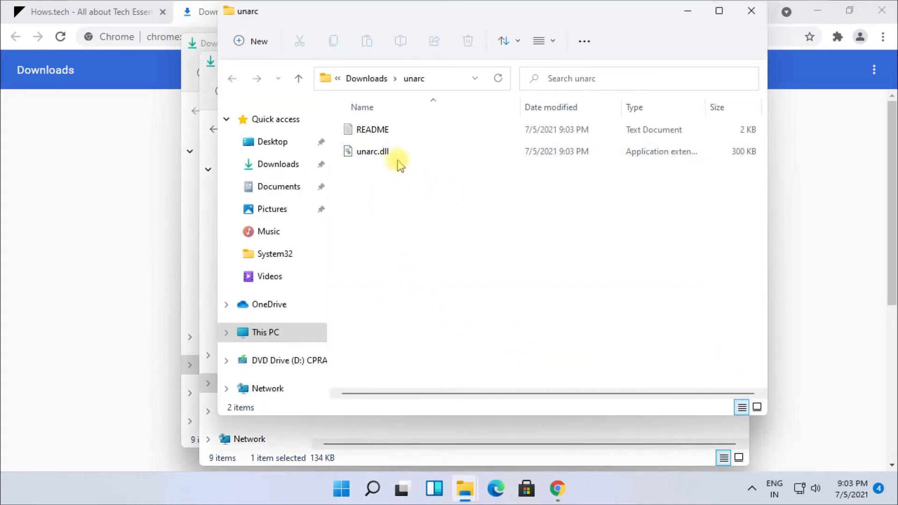
# Close the extra Downloads window and leave the extracted unarc and isdone folders open in minimized windows.
pyautogui.click(688, 13)
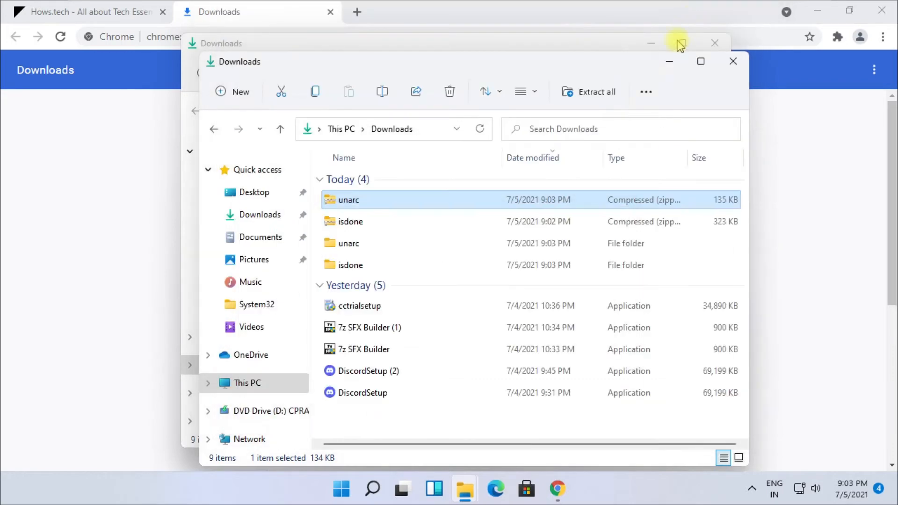
pyautogui.click(733, 62)
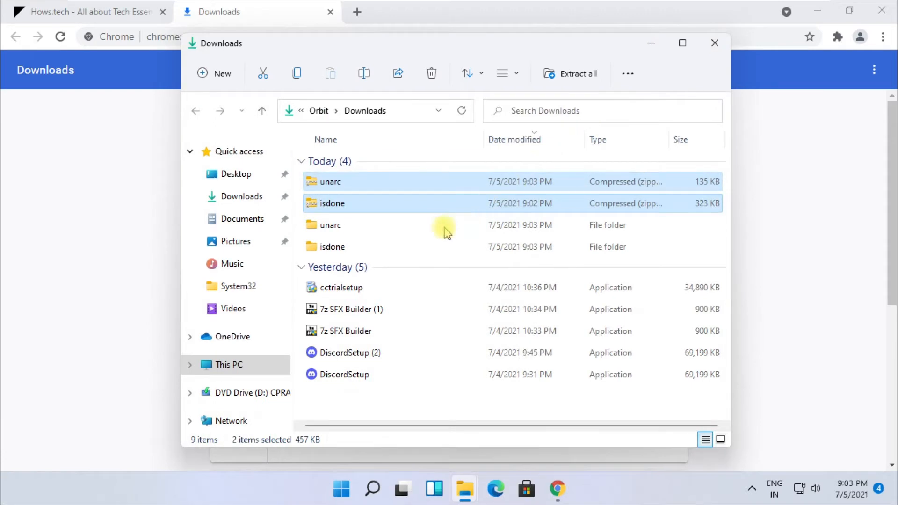
pyautogui.doubleClick(352, 247)
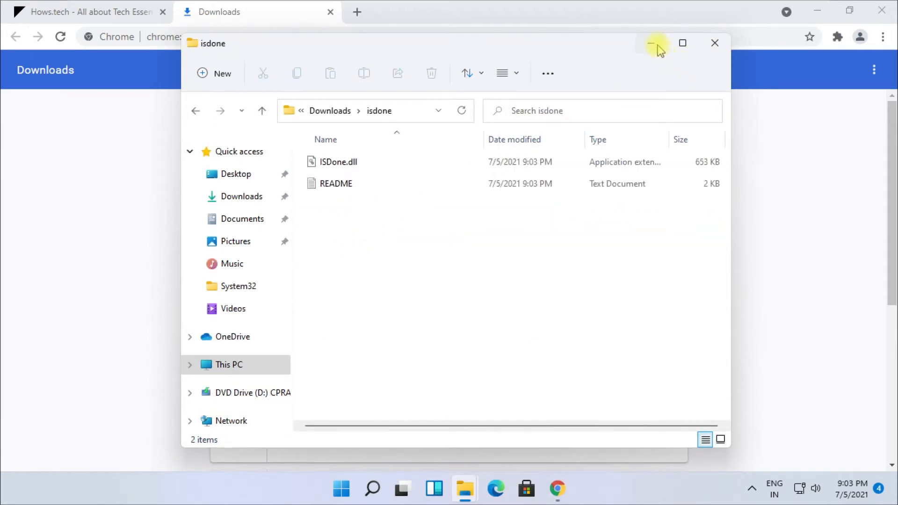
pyautogui.click(654, 45)
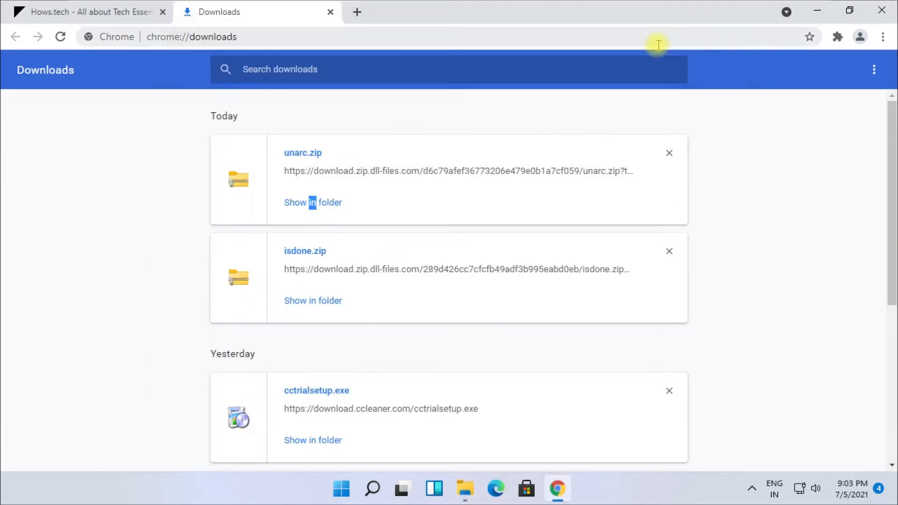
# Close the browser's downloads page, put the browser away and open a new, maximized File Explorer window.
pyautogui.click(330, 11)
pyautogui.click(819, 11)
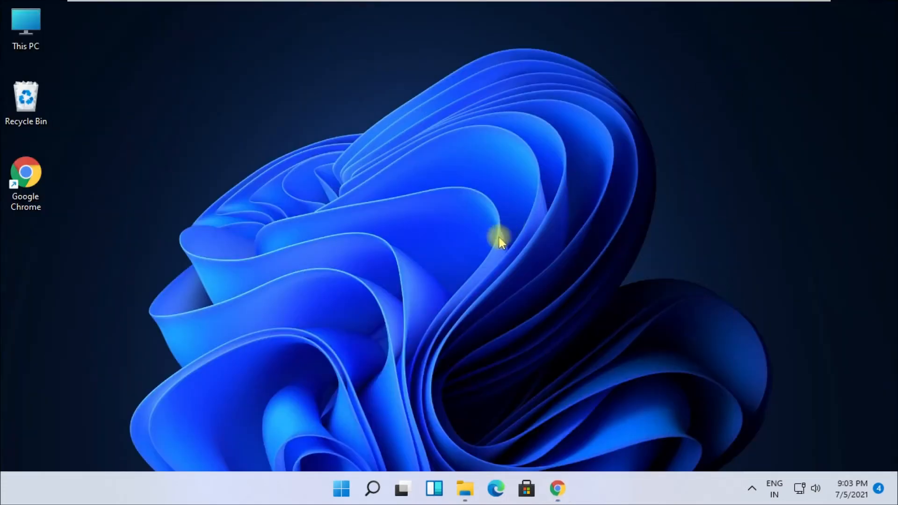
pyautogui.moveTo(464, 487)
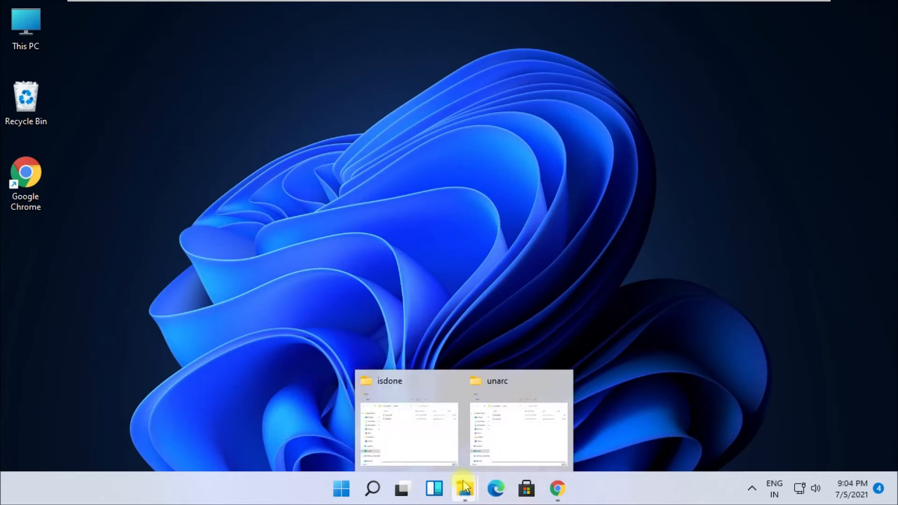
pyautogui.click(461, 487)
pyautogui.click(461, 487)
pyautogui.rightClick(463, 490)
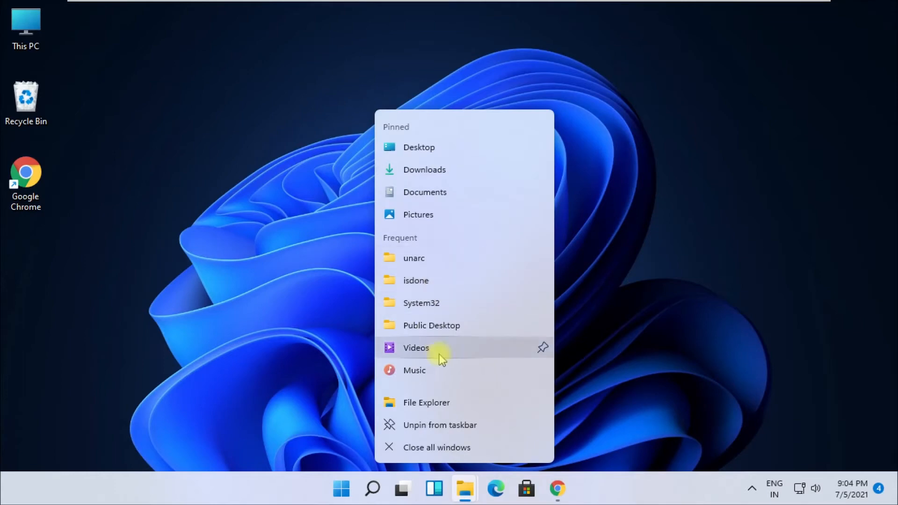
pyautogui.click(444, 402)
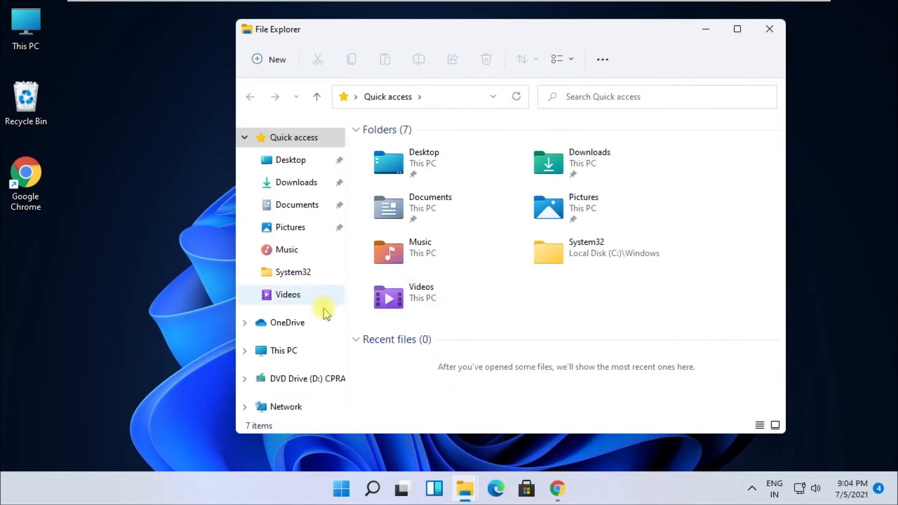
pyautogui.click(737, 30)
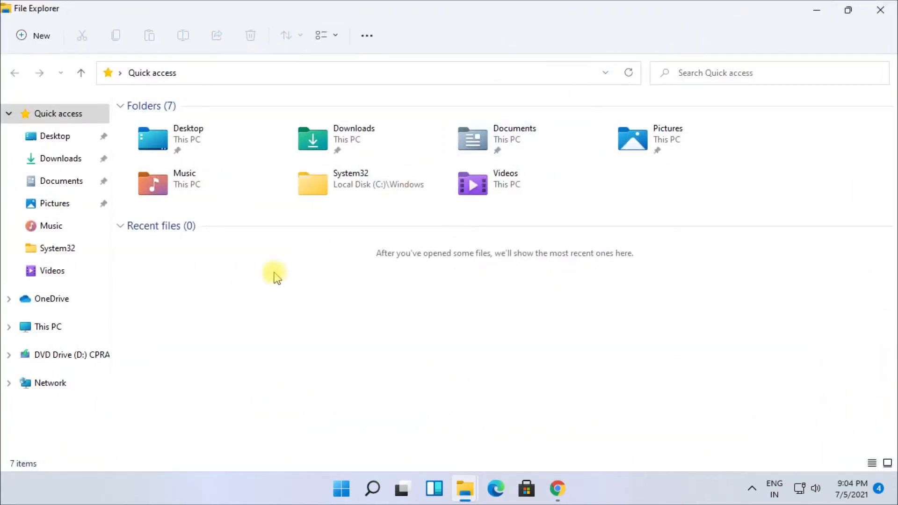
# Go to the Windows folder on Local Disk (C:) and open its System32 folder.
pyautogui.click(49, 326)
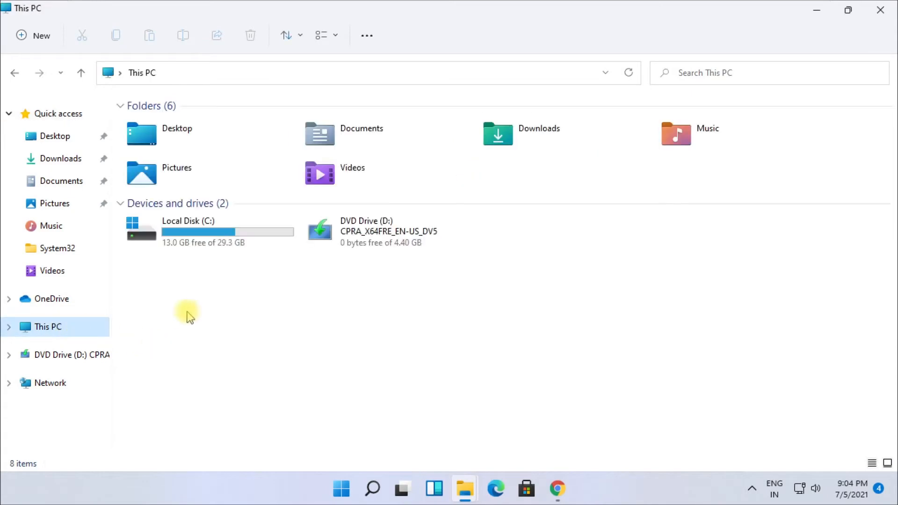
pyautogui.doubleClick(227, 236)
pyautogui.doubleClick(211, 237)
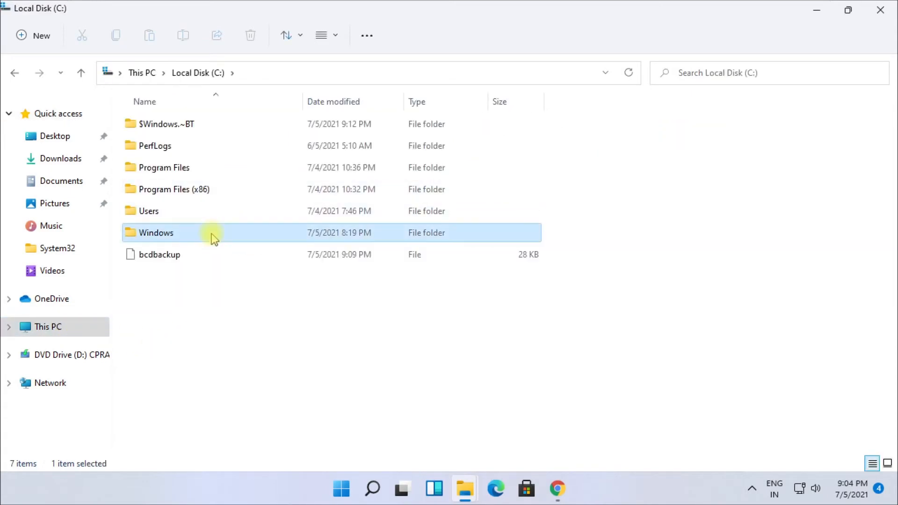
pyautogui.scroll(-1, 300, 256)
pyautogui.scroll(-18, 301, 256)
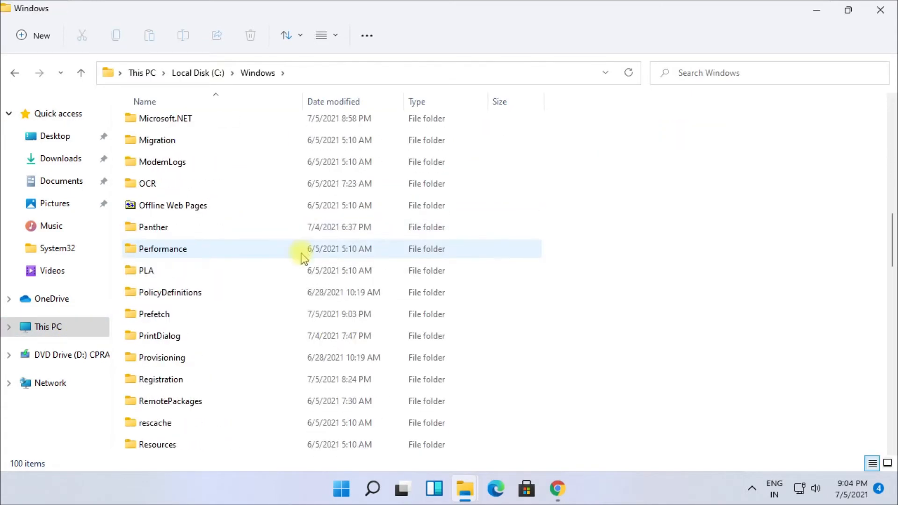
pyautogui.scroll(-2, 301, 256)
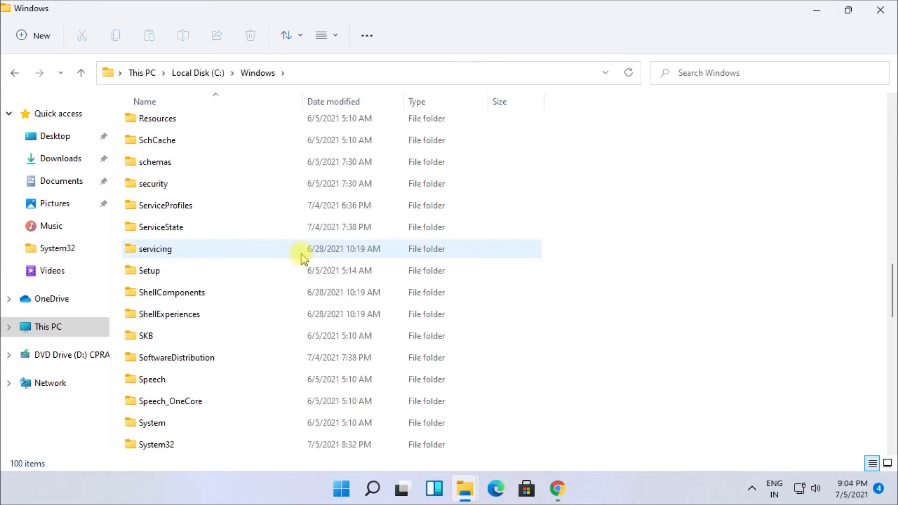
pyautogui.click(210, 381)
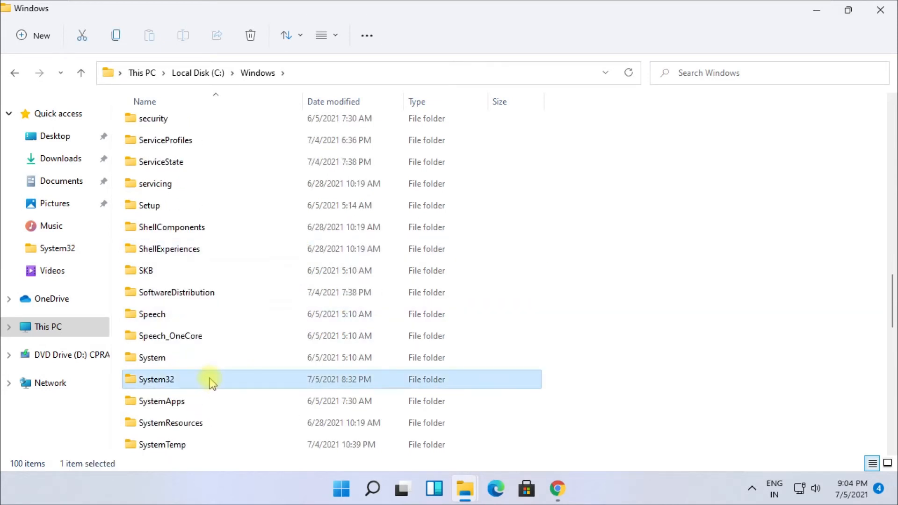
pyautogui.doubleClick(210, 381)
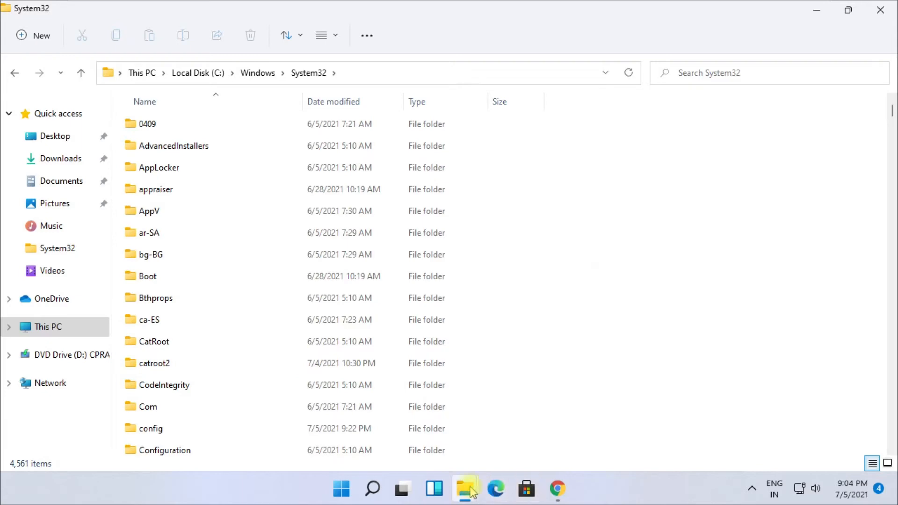
# Copy unarc.dll from the extracted unarc folder and minimize that folder's window to return to System32.
pyautogui.moveTo(470, 491)
pyautogui.click(457, 444)
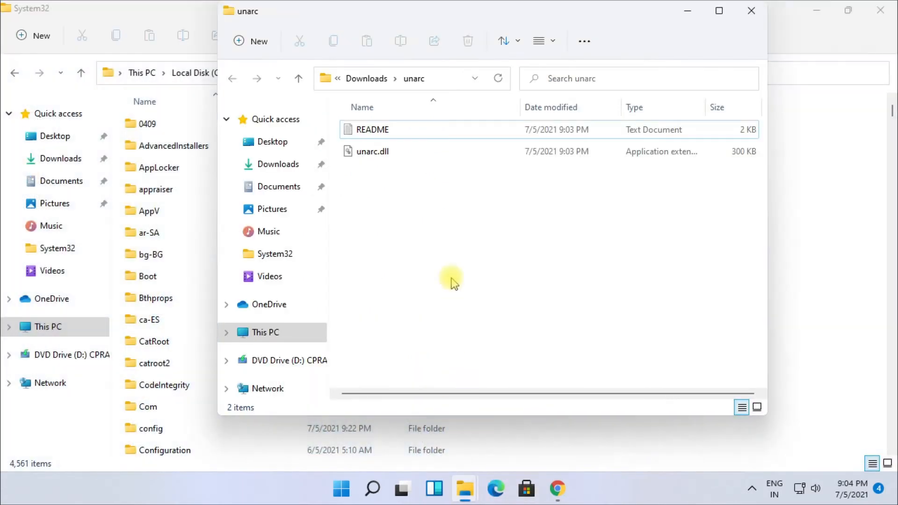
pyautogui.rightClick(397, 159)
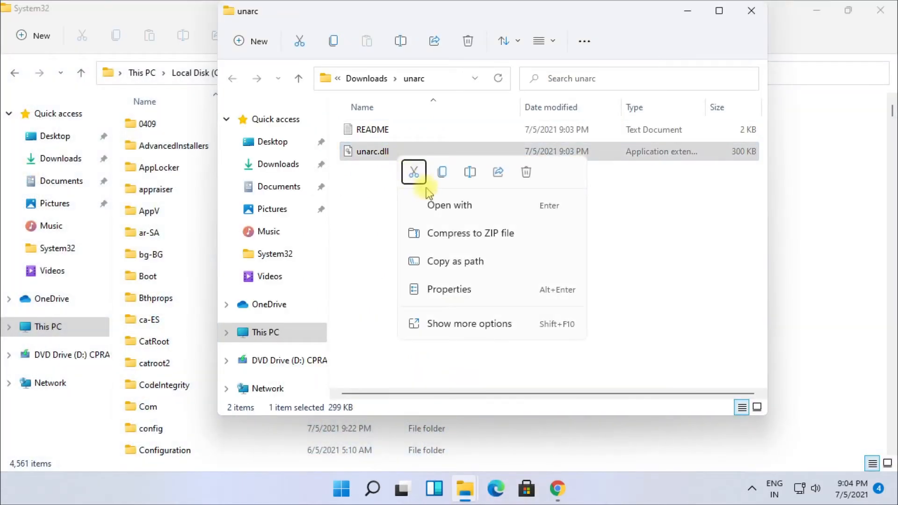
pyautogui.click(452, 324)
pyautogui.click(483, 235)
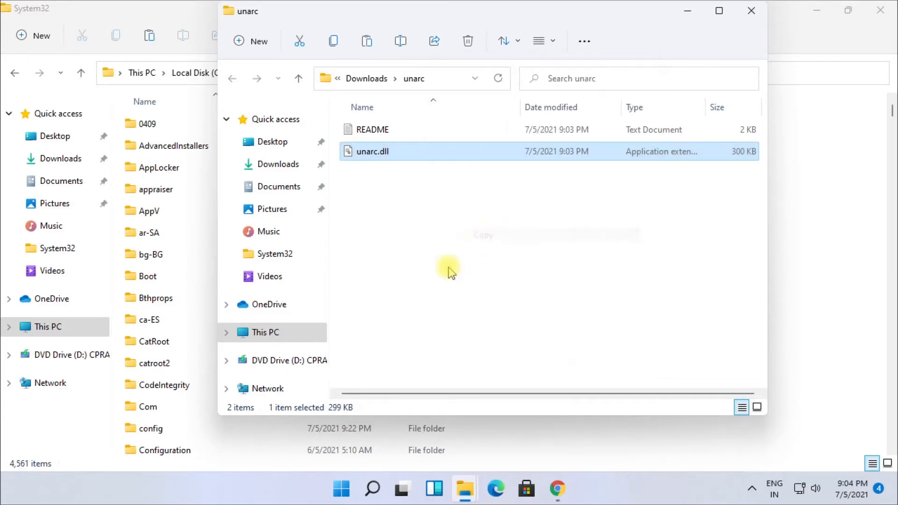
pyautogui.click(688, 12)
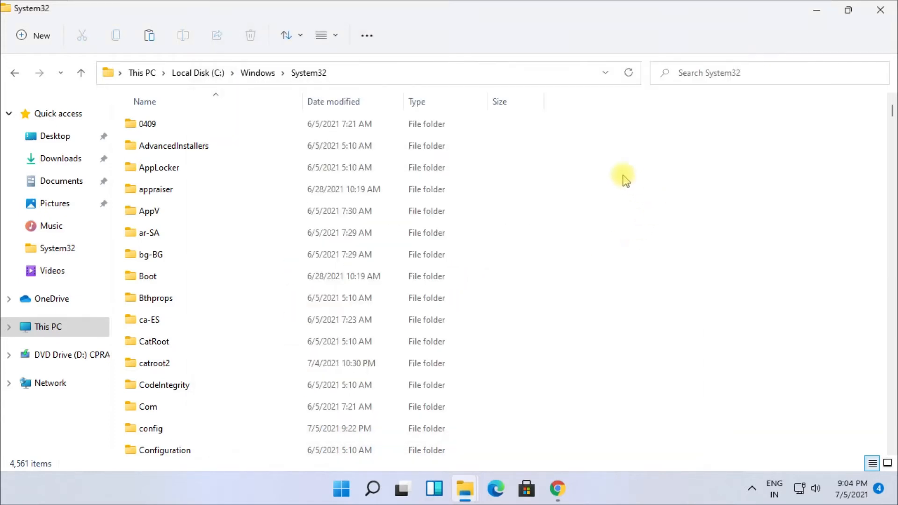
# Paste unarc.dll into the System32 folder, granting administrator permission for the copy.
pyautogui.rightClick(626, 176)
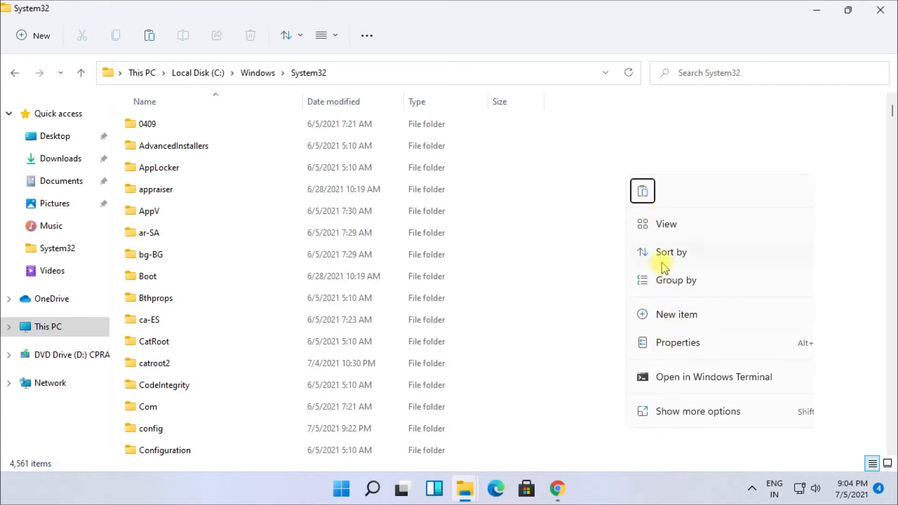
pyautogui.click(667, 406)
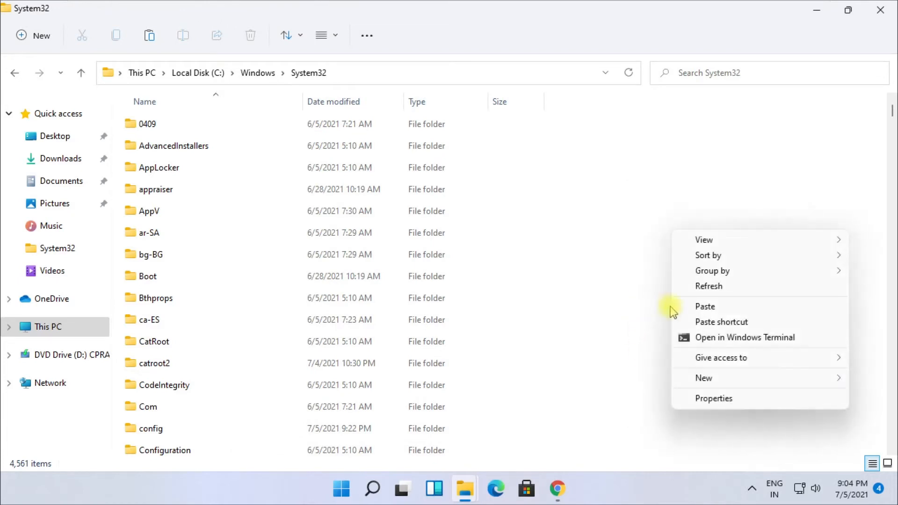
pyautogui.click(702, 308)
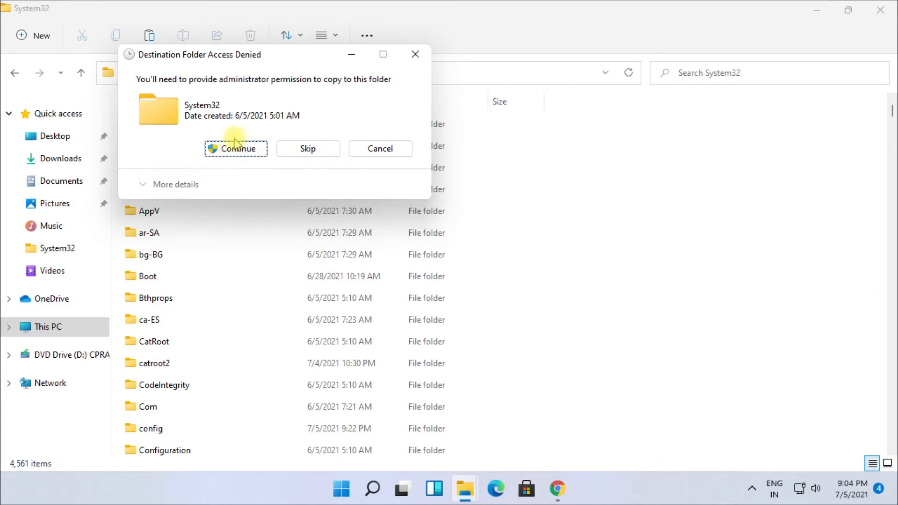
pyautogui.click(236, 149)
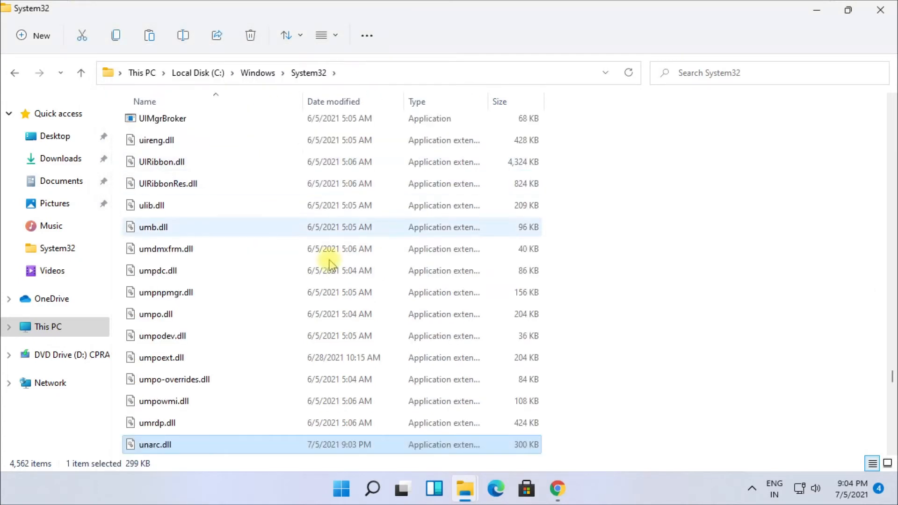
# Copy ISDone.dll from the extracted isdone folder and minimize that folder's window to return to System32.
pyautogui.moveTo(465, 496)
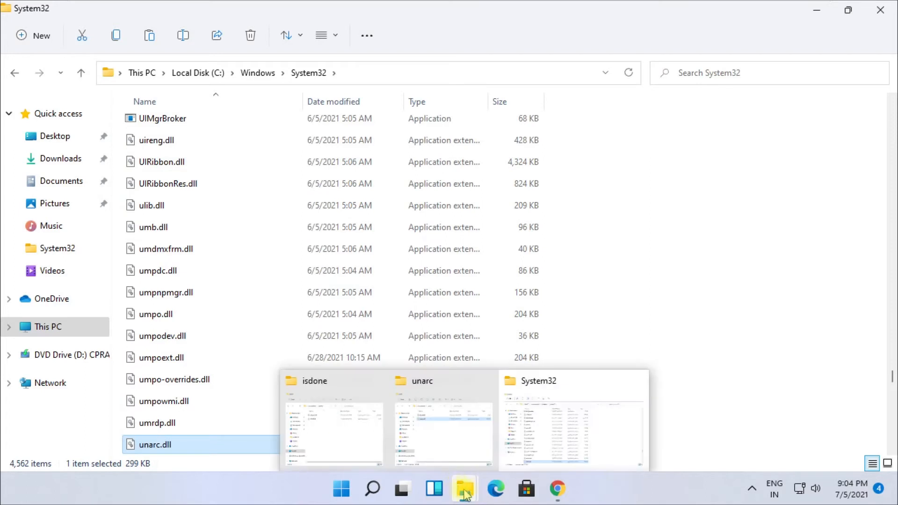
pyautogui.click(351, 435)
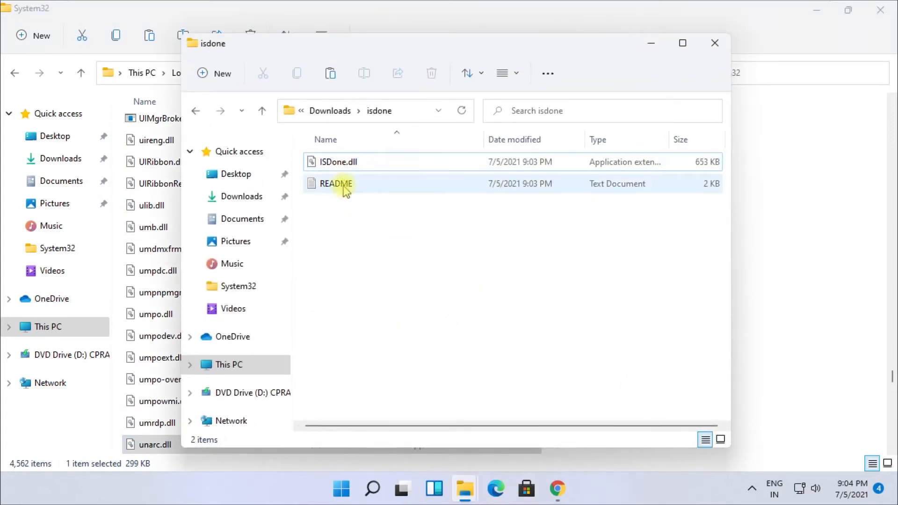
pyautogui.rightClick(345, 163)
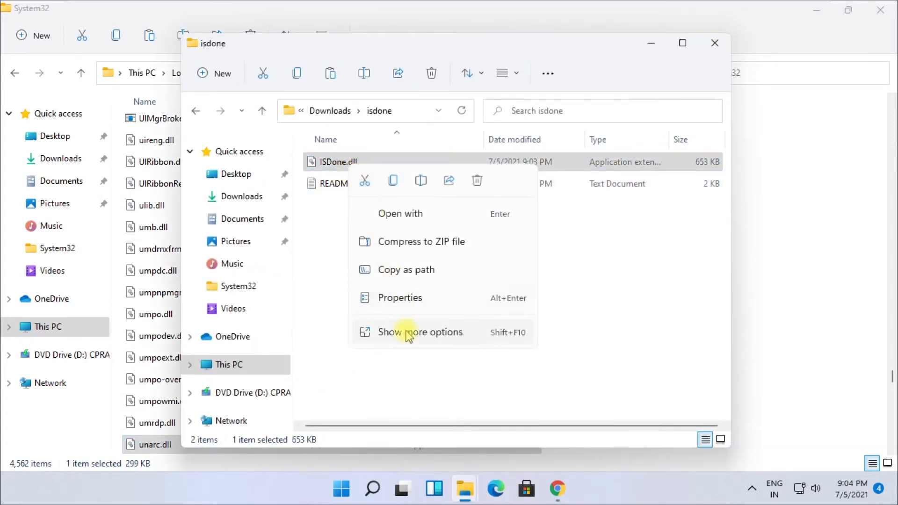
pyautogui.click(408, 333)
pyautogui.click(440, 246)
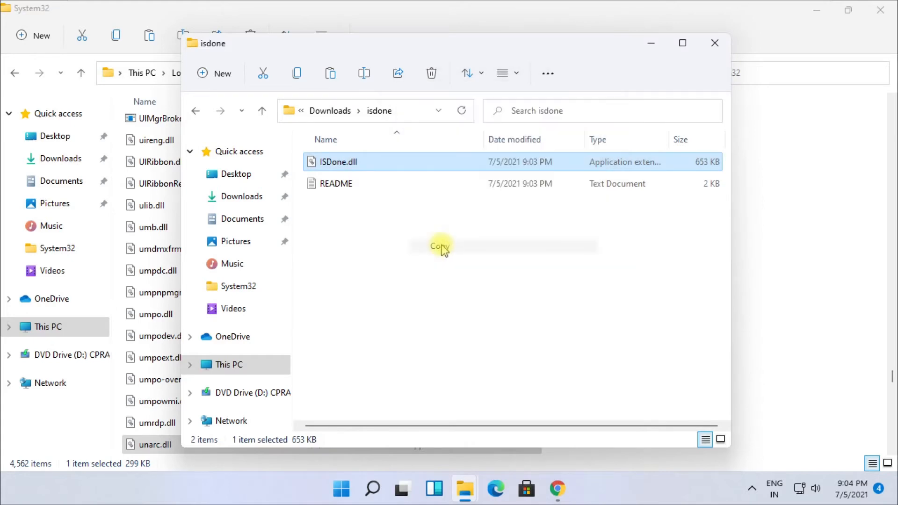
pyautogui.click(651, 42)
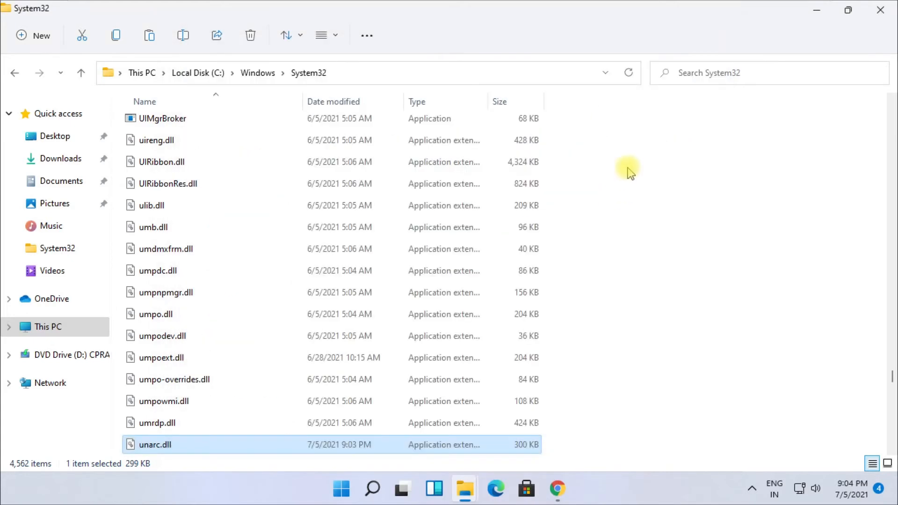
# Paste ISDone.dll into the System32 folder, granting administrator permission for the copy.
pyautogui.rightClick(629, 172)
pyautogui.click(669, 406)
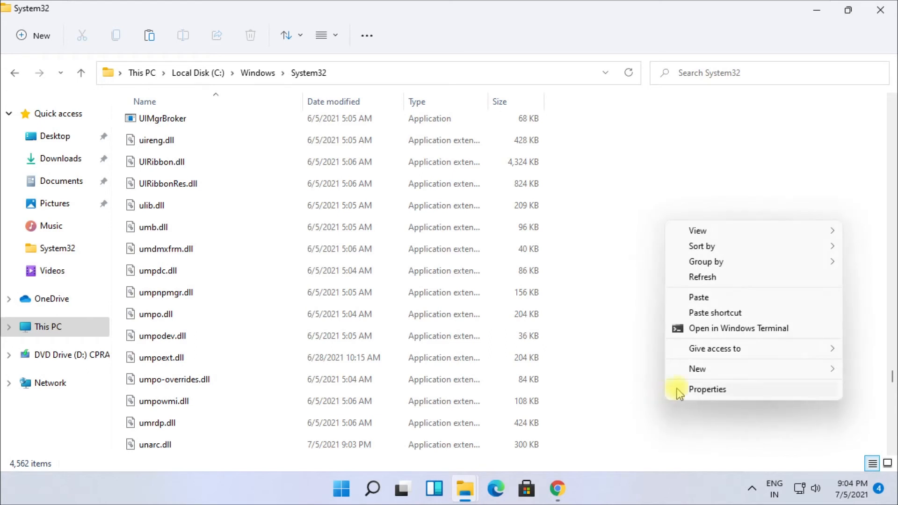
pyautogui.click(693, 299)
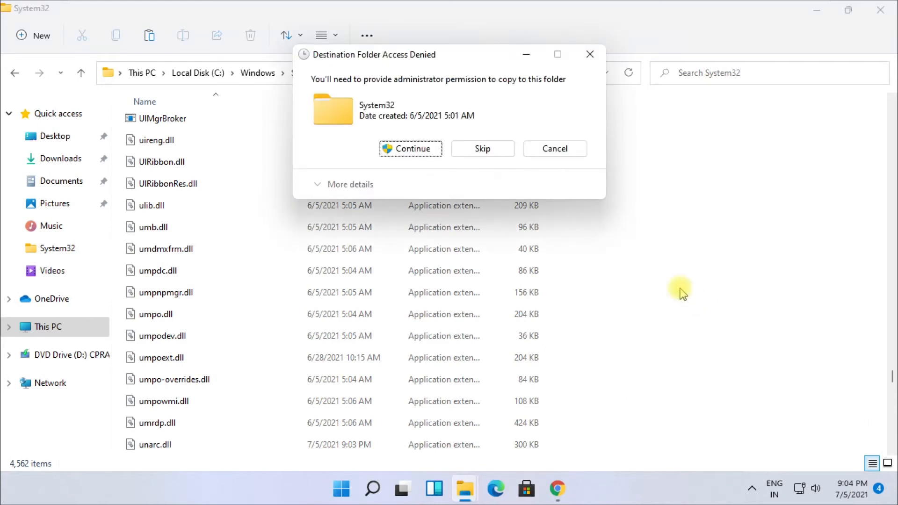
pyautogui.click(431, 150)
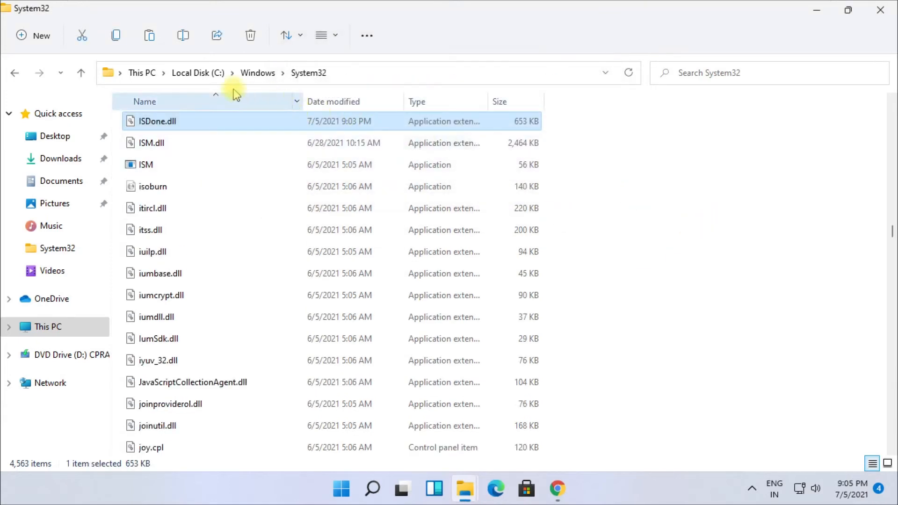
# Go back to the Windows folder and open its SysWOW64 folder.
pyautogui.click(17, 74)
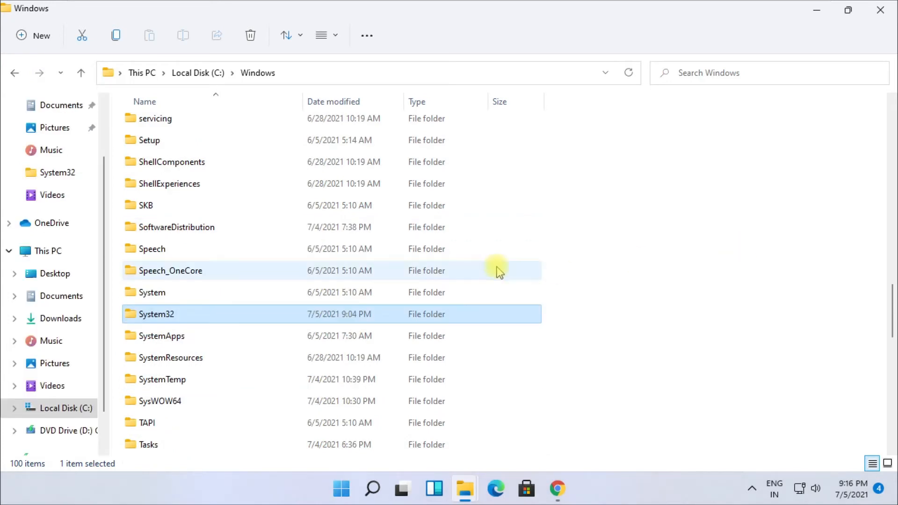
pyautogui.scroll(3, 497, 269)
pyautogui.scroll(-2, 497, 269)
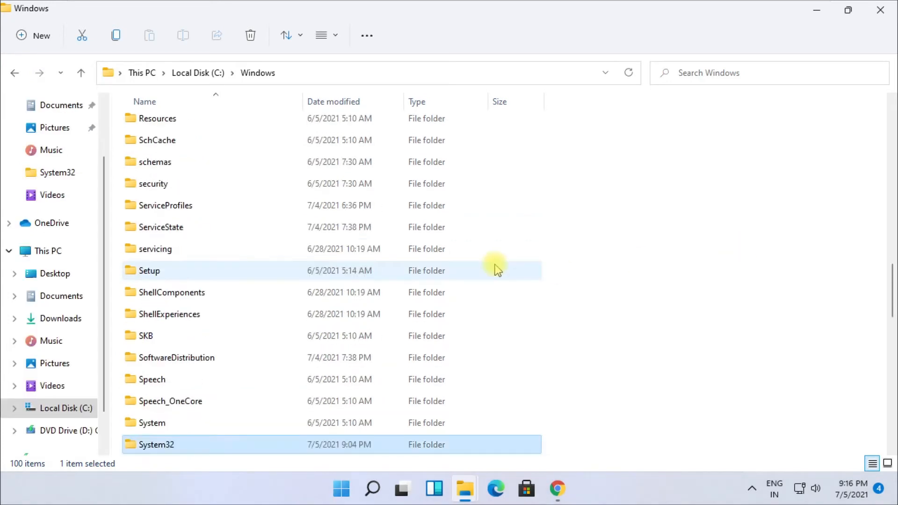
pyautogui.scroll(-2, 497, 269)
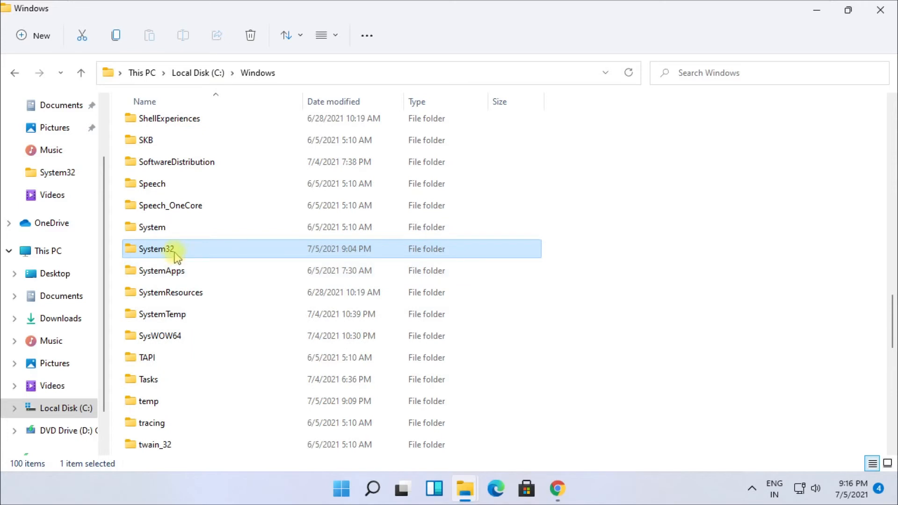
pyautogui.doubleClick(170, 335)
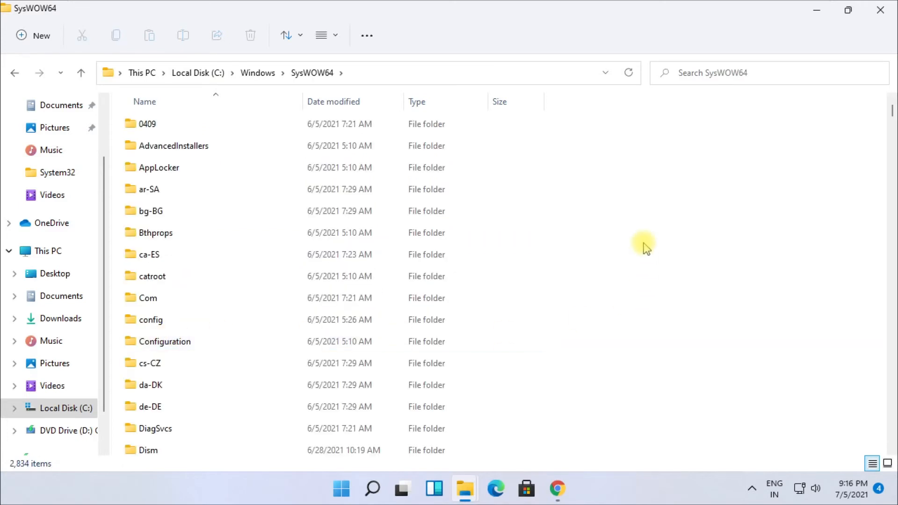
# Switch to the extracted isdone folder, copy ISDone.dll and return to the SysWOW64 folder.
pyautogui.moveTo(465, 489)
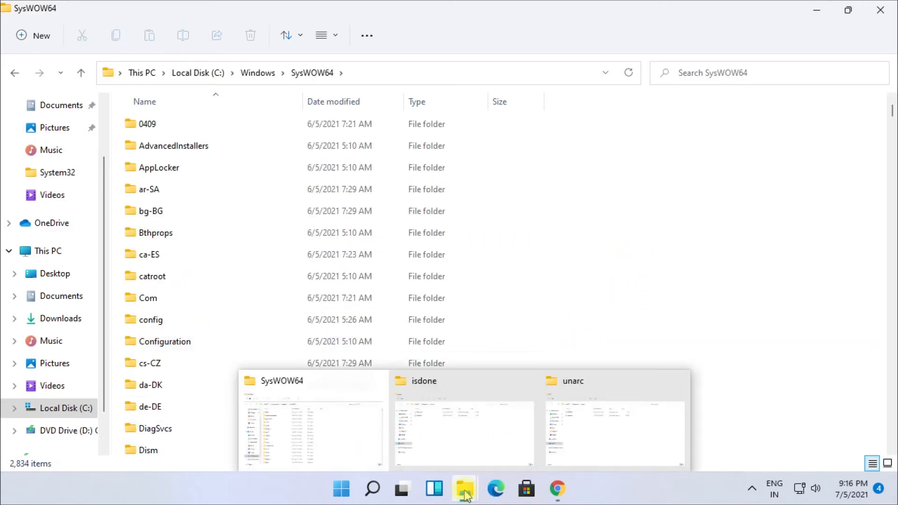
pyautogui.click(443, 435)
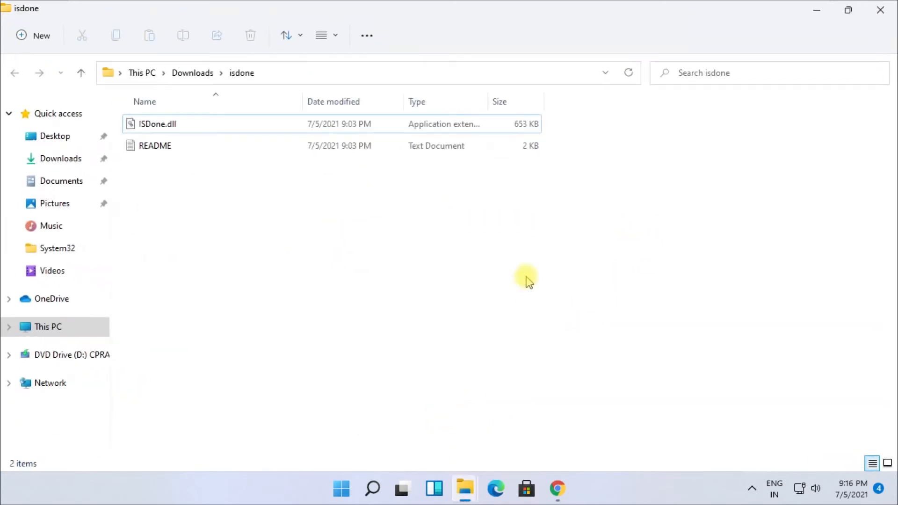
pyautogui.click(392, 128)
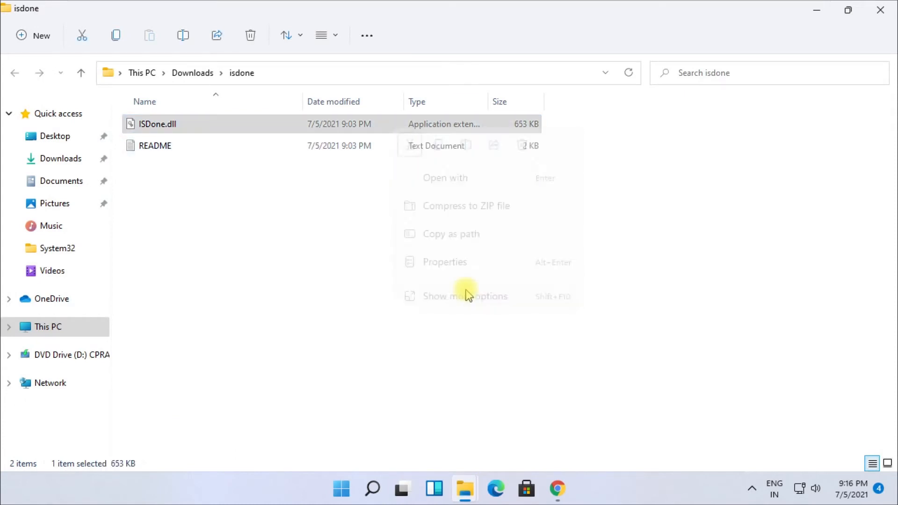
pyautogui.click(463, 296)
pyautogui.click(516, 206)
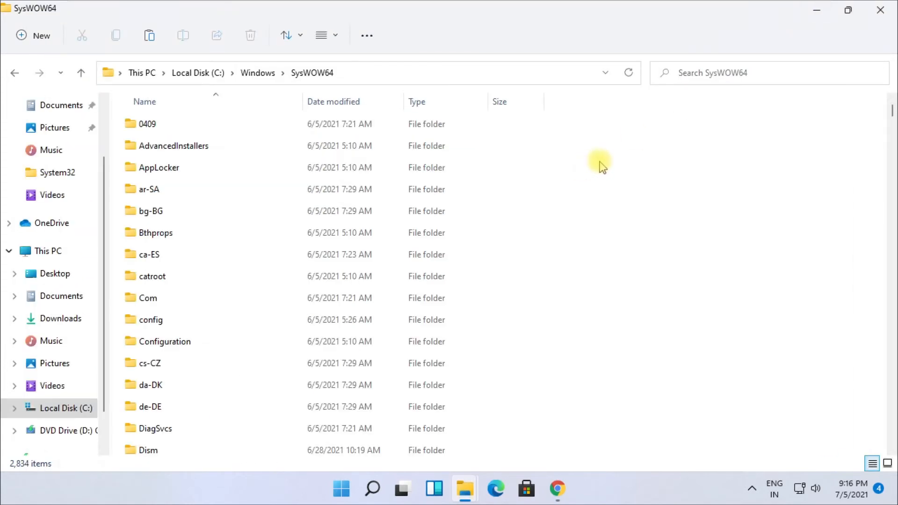
# Paste ISDone.dll into the SysWOW64 folder, granting administrator permission for the copy.
pyautogui.rightClick(600, 162)
pyautogui.click(651, 397)
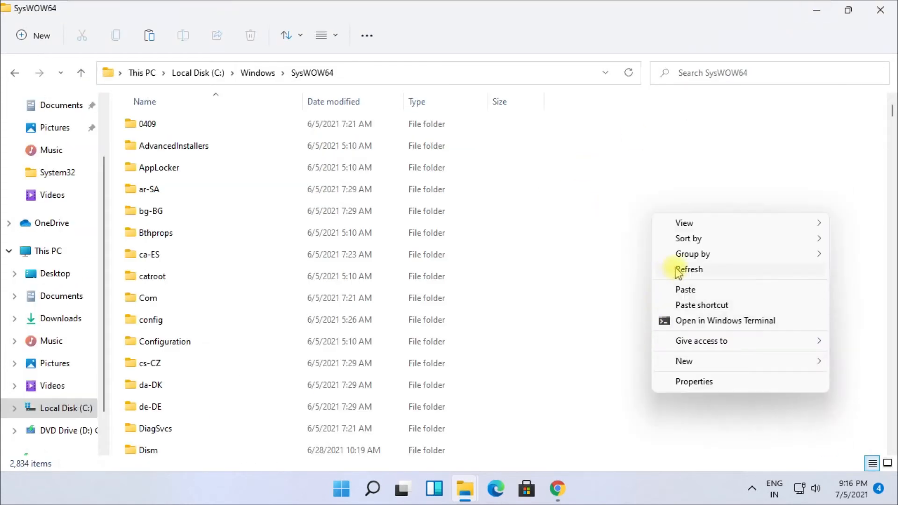
pyautogui.click(683, 290)
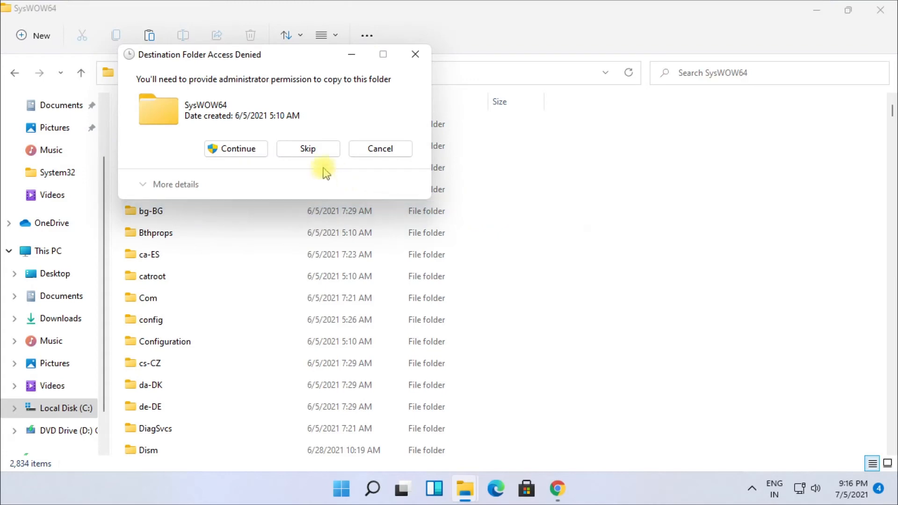
pyautogui.click(253, 153)
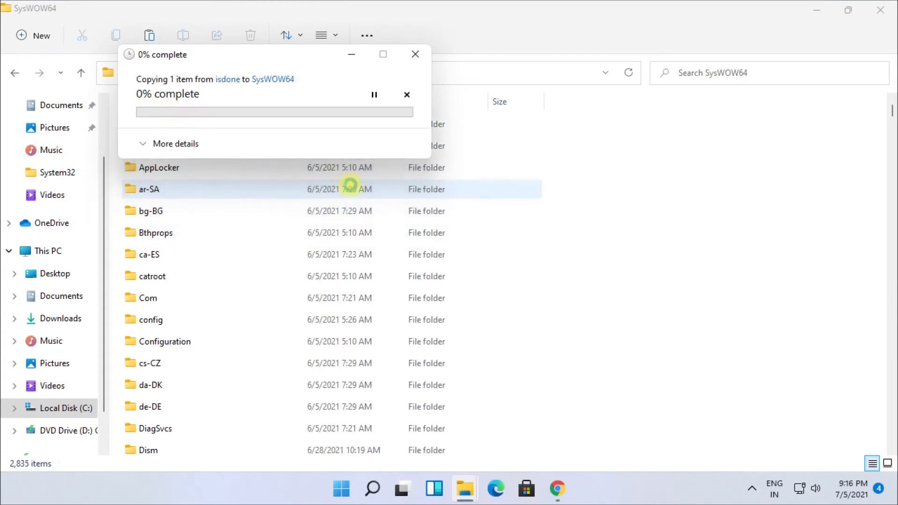
# Switch to the extracted unarc folder, copy unarc.dll and minimize that window to return to SysWOW64.
pyautogui.moveTo(465, 489)
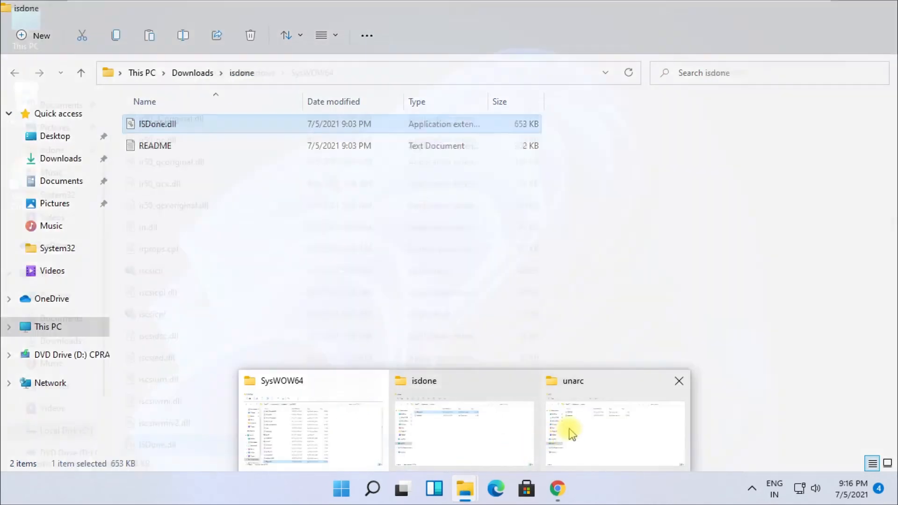
pyautogui.click(567, 426)
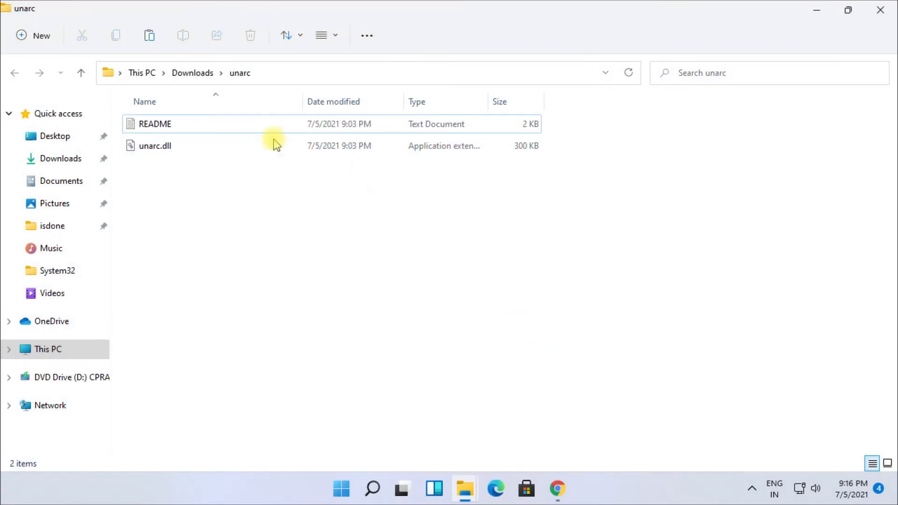
pyautogui.click(253, 149)
pyautogui.rightClick(251, 148)
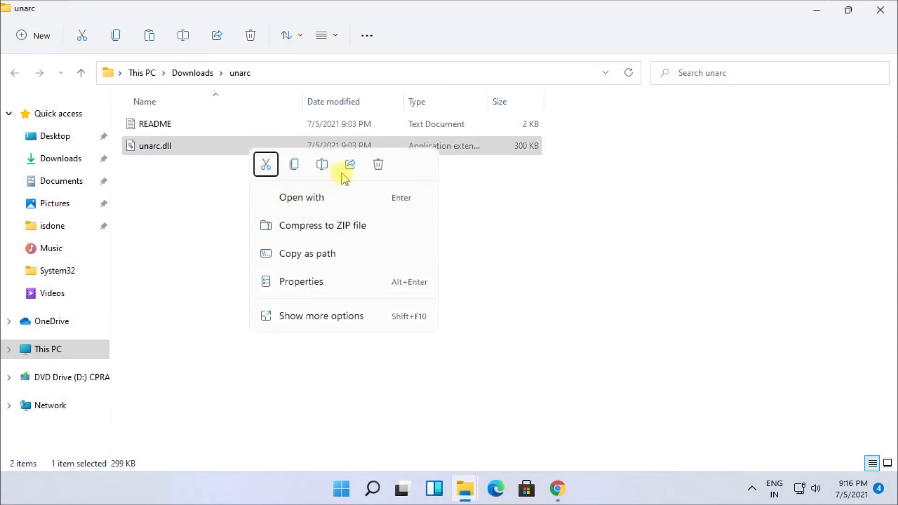
pyautogui.click(322, 317)
pyautogui.click(369, 236)
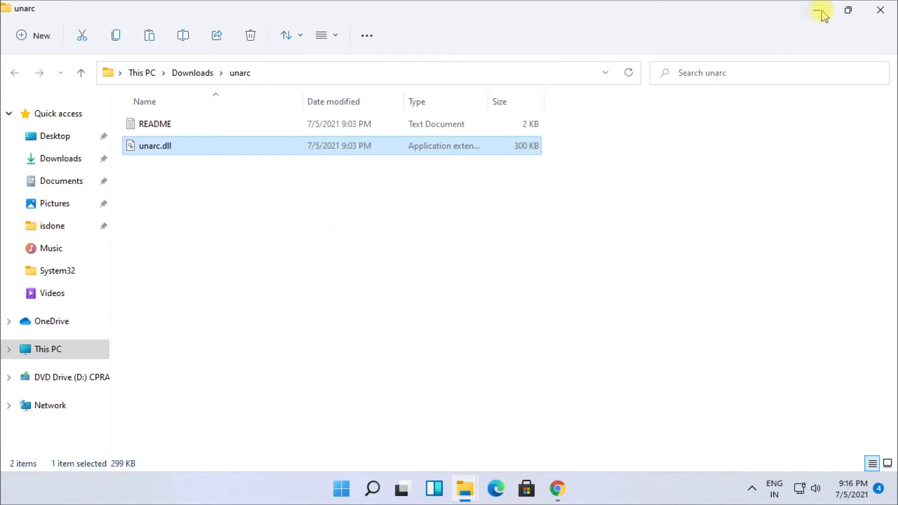
pyautogui.click(817, 10)
# Paste unarc.dll into the SysWOW64 folder with administrator permission, and minimize the folder window.
pyautogui.click(617, 178)
pyautogui.rightClick(627, 187)
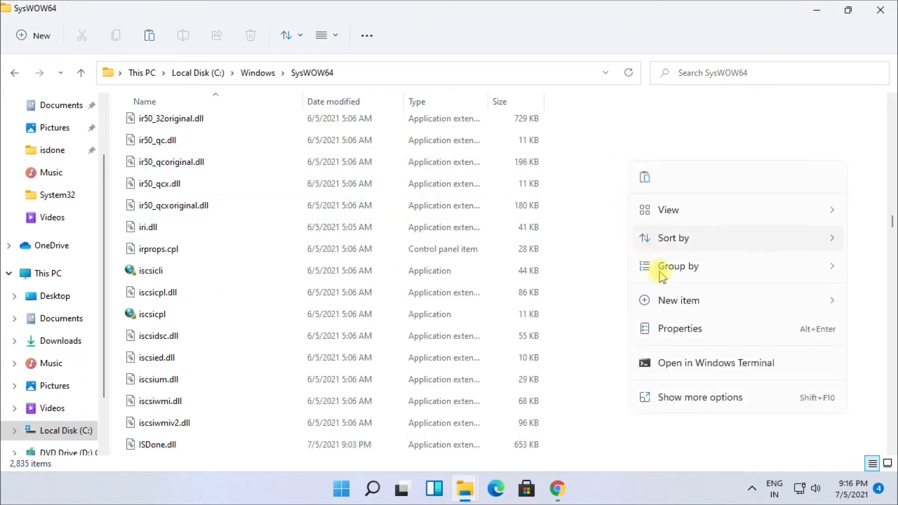
pyautogui.click(667, 397)
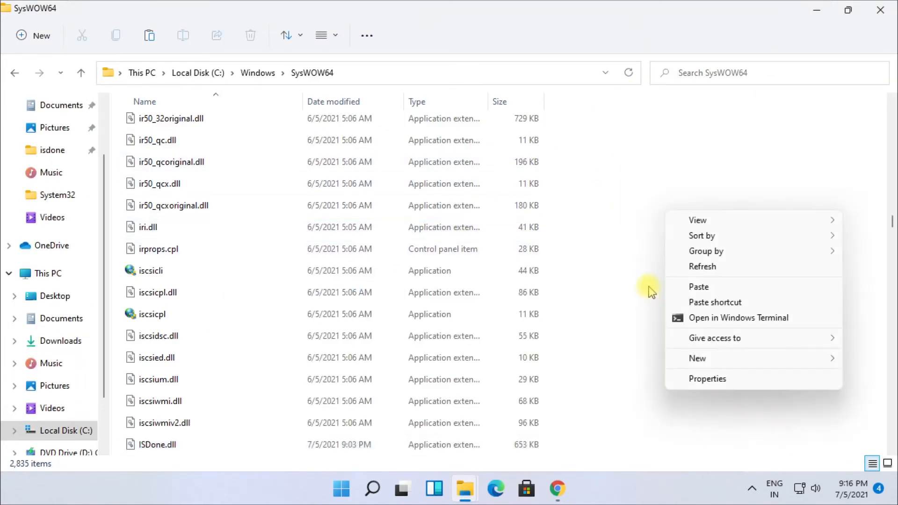
pyautogui.click(698, 287)
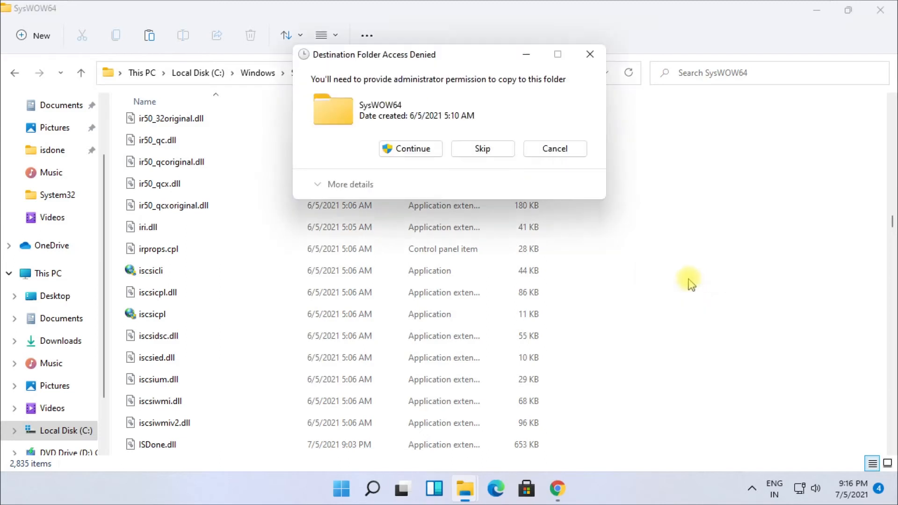
pyautogui.click(429, 149)
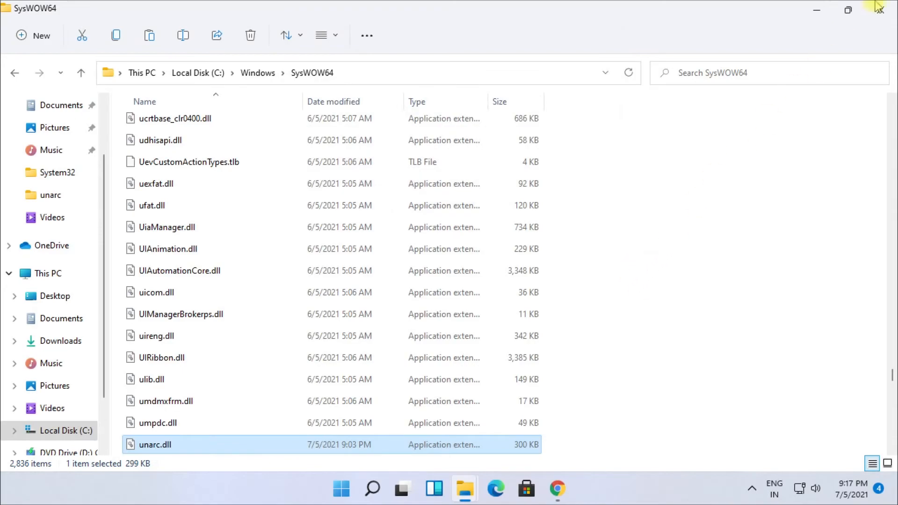
pyautogui.click(816, 9)
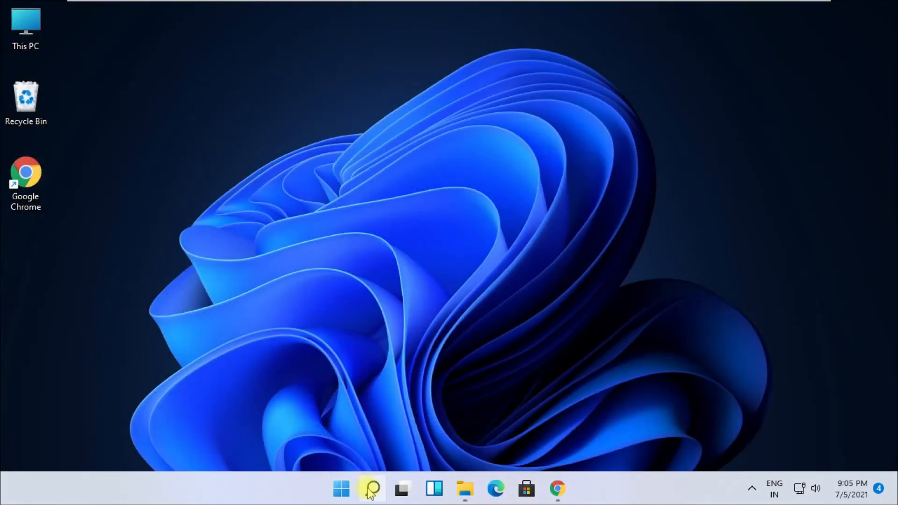
# Search for cmd and run Command Prompt as administrator, approving the elevation request.
pyautogui.click(373, 489)
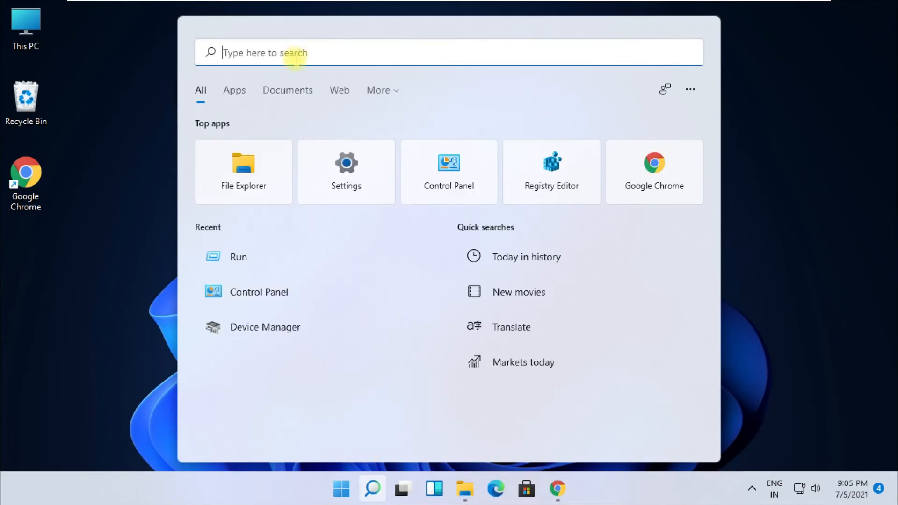
pyautogui.write('cmd')
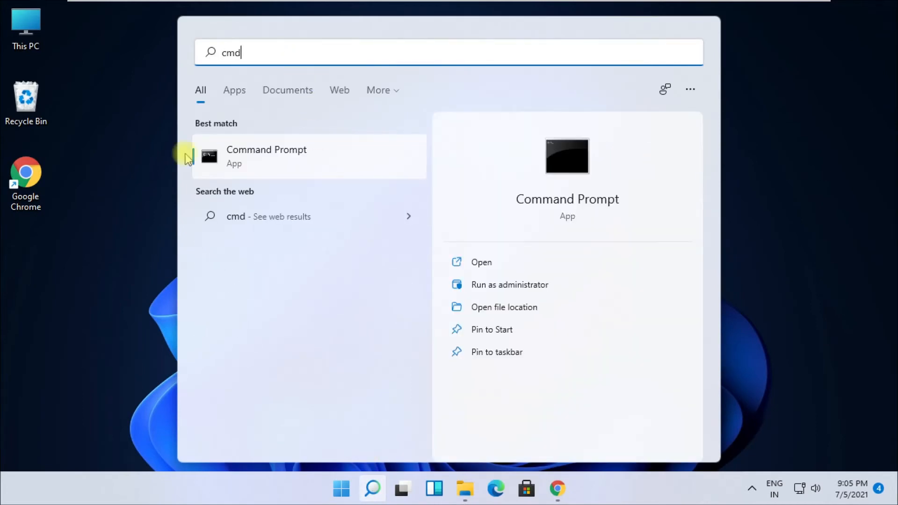
pyautogui.click(533, 284)
pyautogui.click(392, 353)
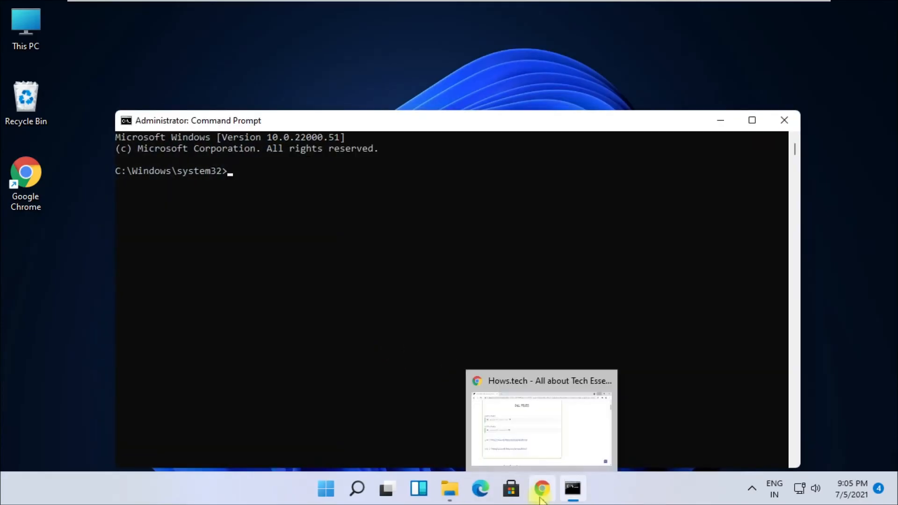
# Copy the command "regsvr32 isdone.dll" from the Hows.tech page in Chrome and run it in Command Prompt.
pyautogui.click(541, 499)
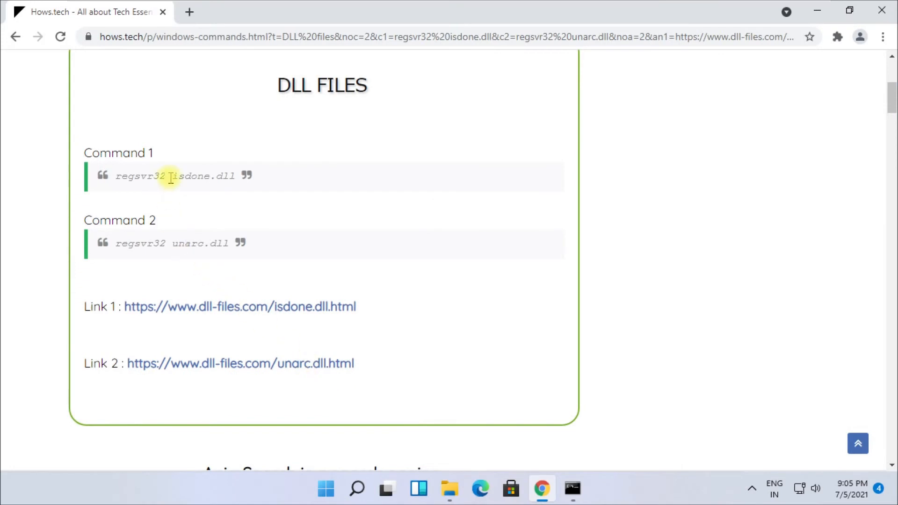
pyautogui.tripleClick(170, 177)
pyautogui.rightClick(175, 176)
pyautogui.click(187, 188)
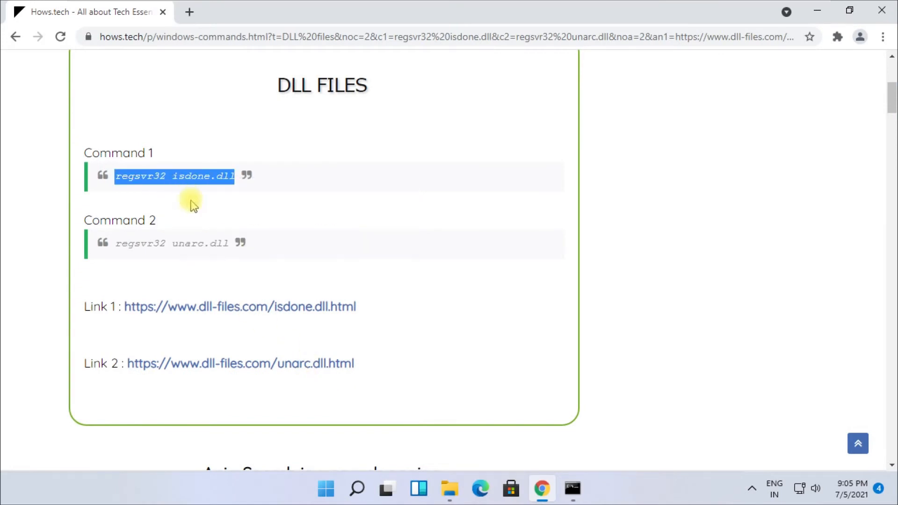
pyautogui.click(573, 489)
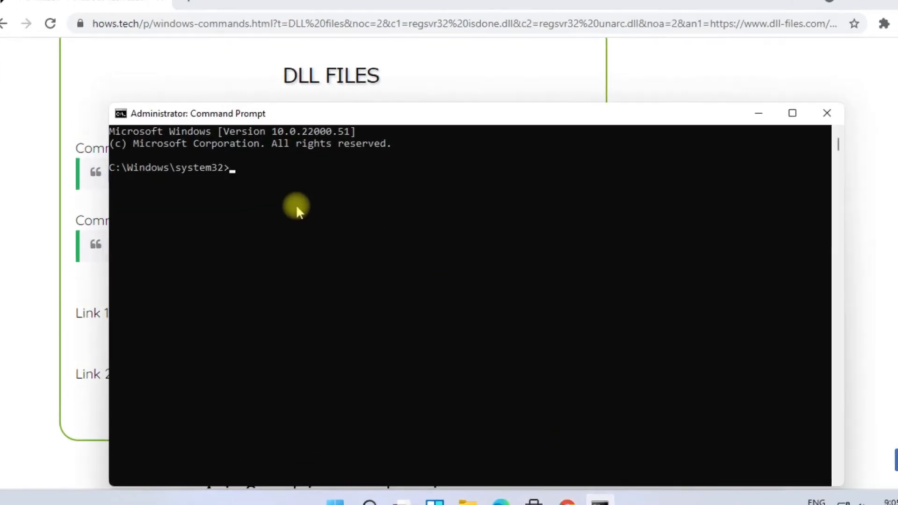
pyautogui.hotkey('ctrl', 'v')
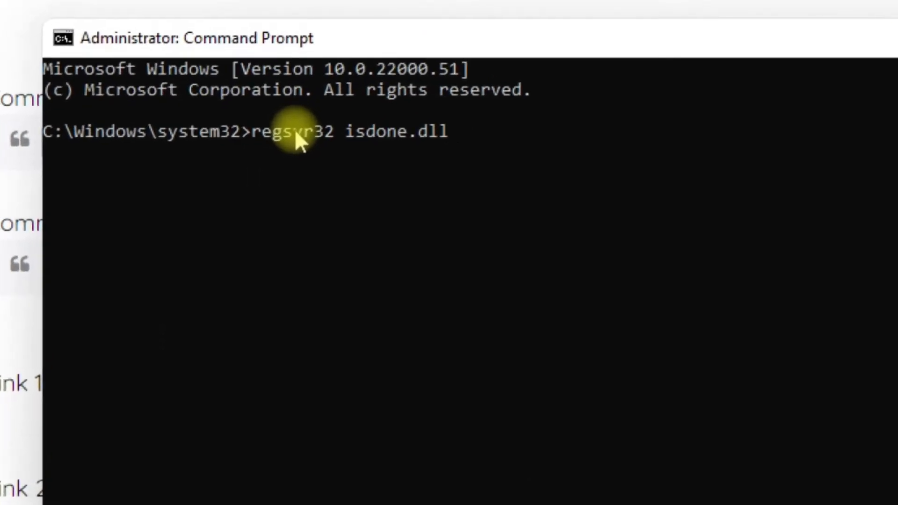
pyautogui.press('Return')
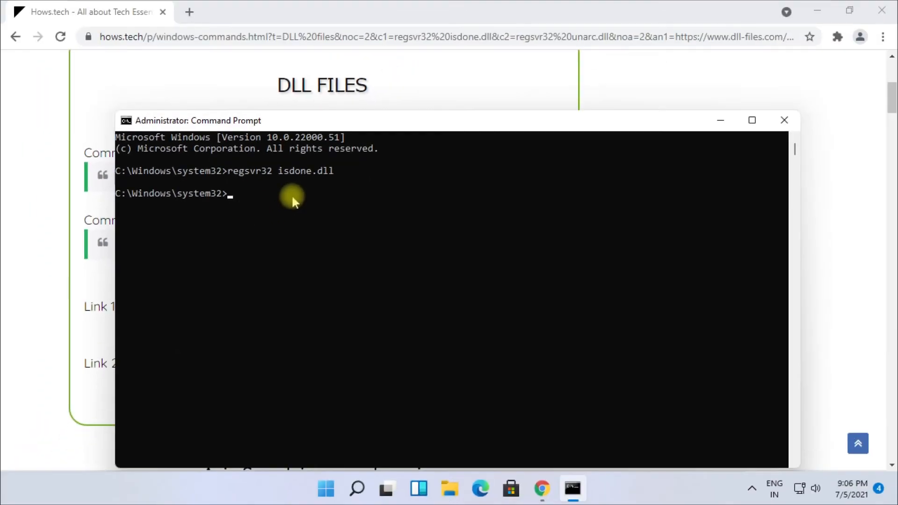
# Copy the second command, "regsvr32 unarc.dll", from the Hows.tech page and run it in Command Prompt.
pyautogui.click(541, 488)
pyautogui.tripleClick(180, 243)
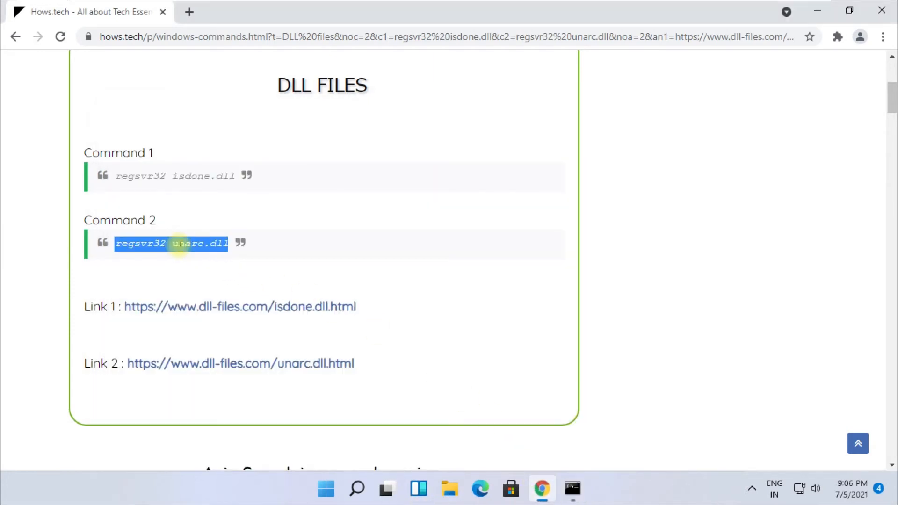
pyautogui.rightClick(179, 246)
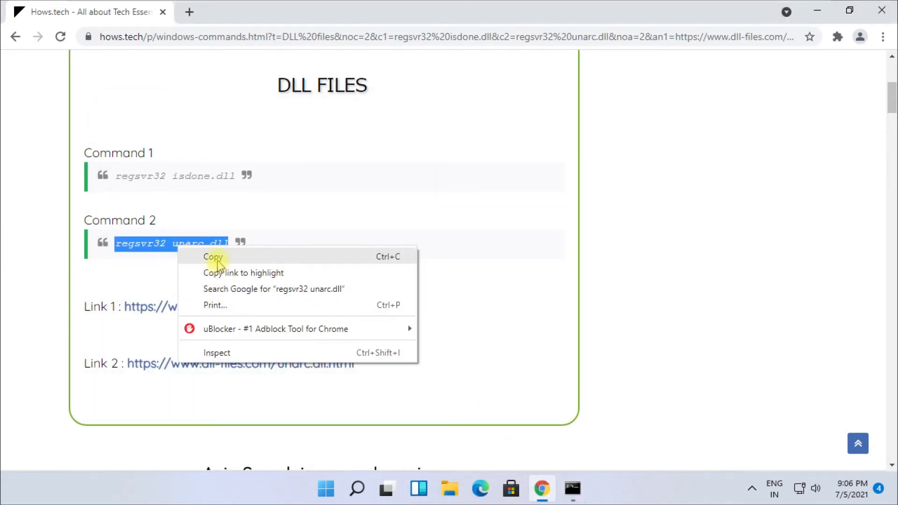
pyautogui.click(208, 257)
pyautogui.click(572, 488)
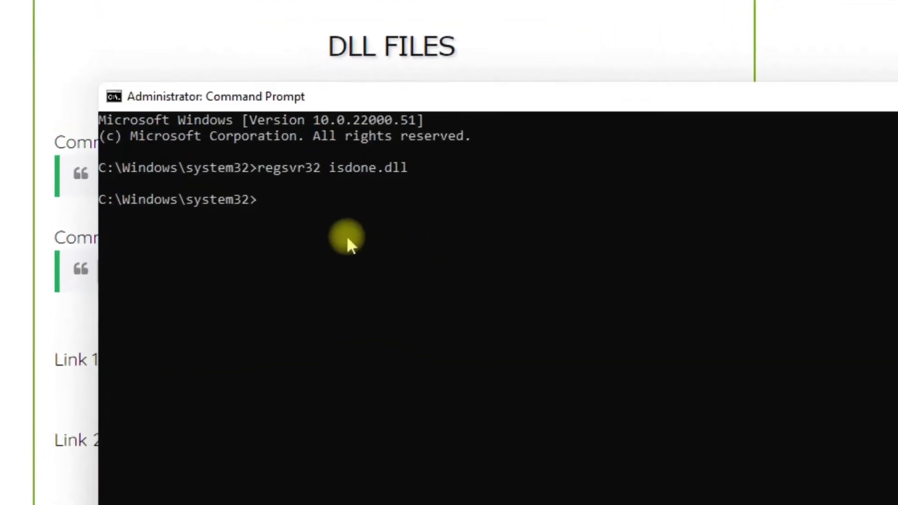
pyautogui.rightClick(292, 224)
pyautogui.press('Return')
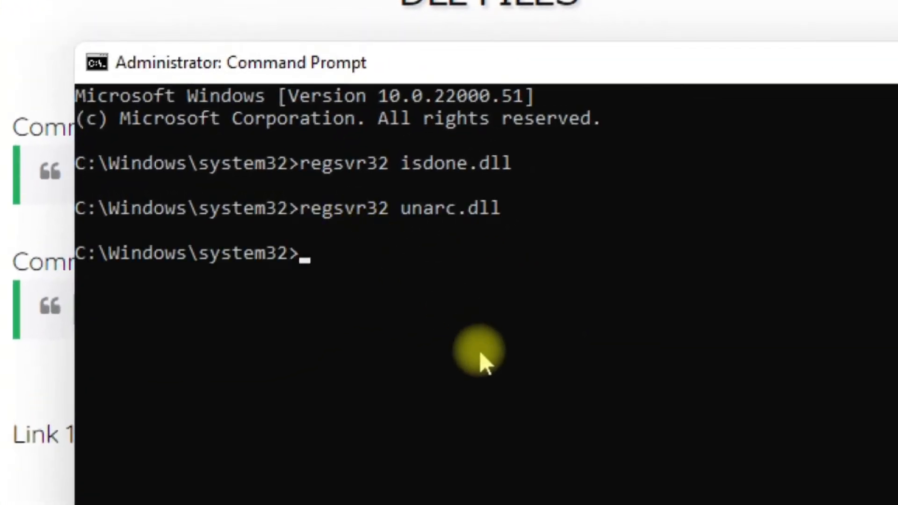
# Exit Command Prompt with the exit command and close the Chrome window.
pyautogui.write('exit')
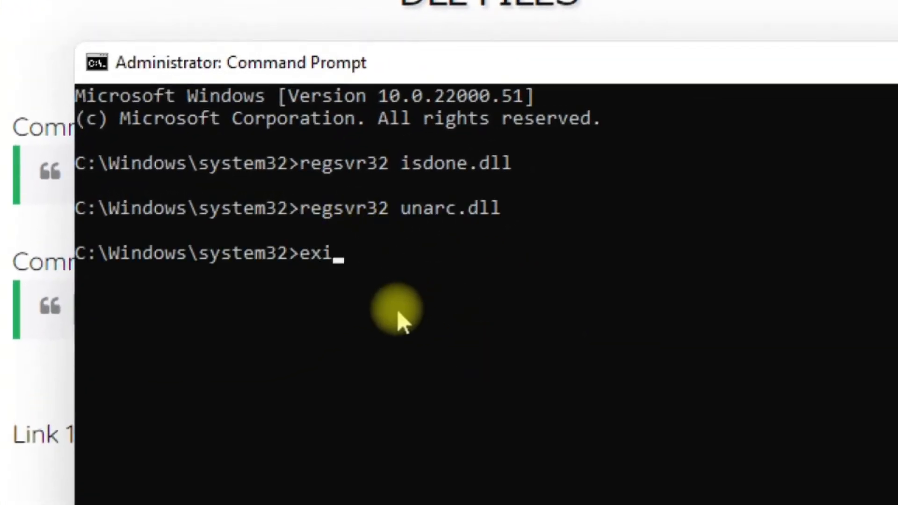
pyautogui.press('Return')
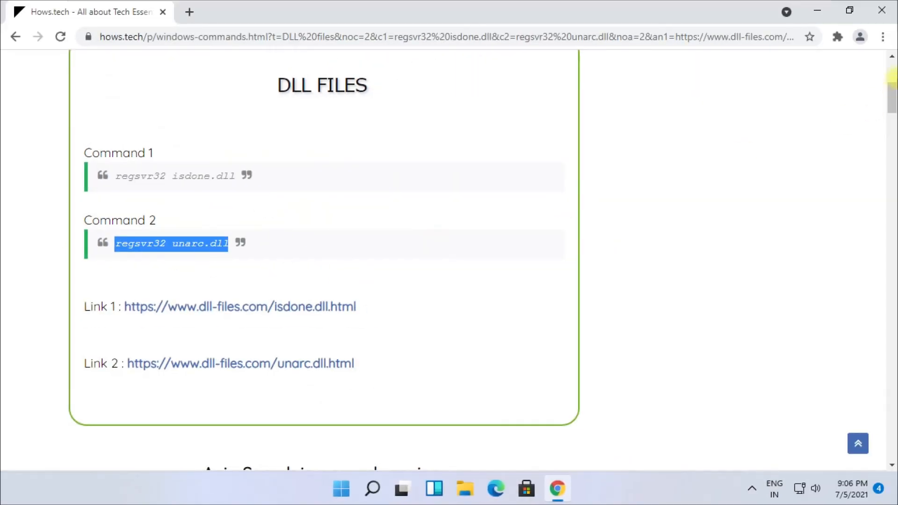
pyautogui.click(882, 11)
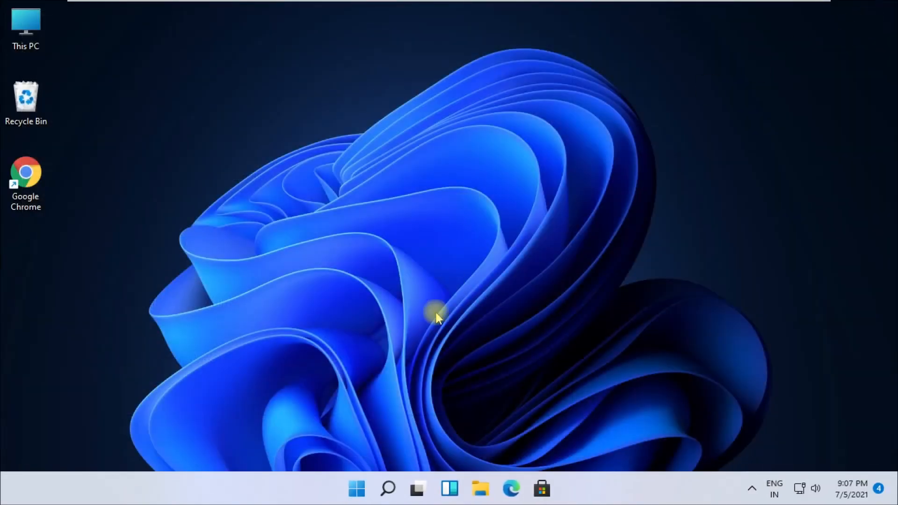
# Search Windows for "control panel" and open Control Panel.
pyautogui.click(388, 488)
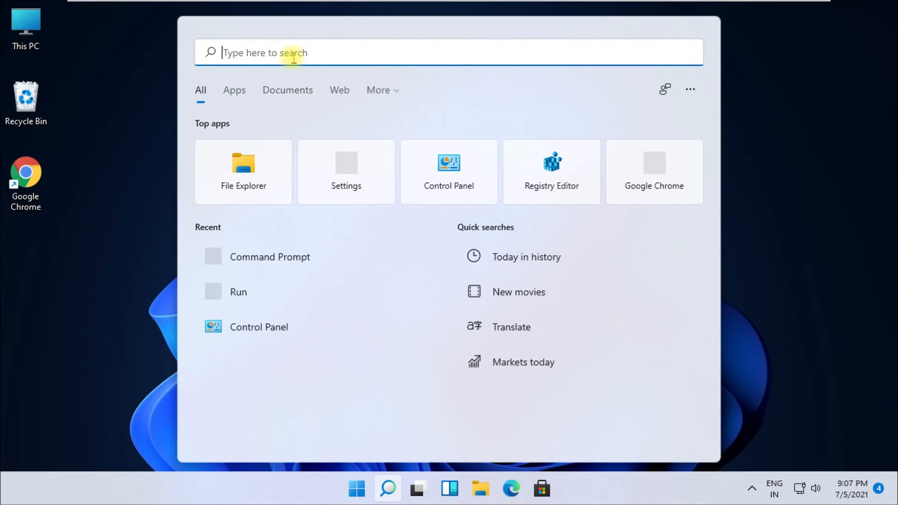
pyautogui.write('cont')
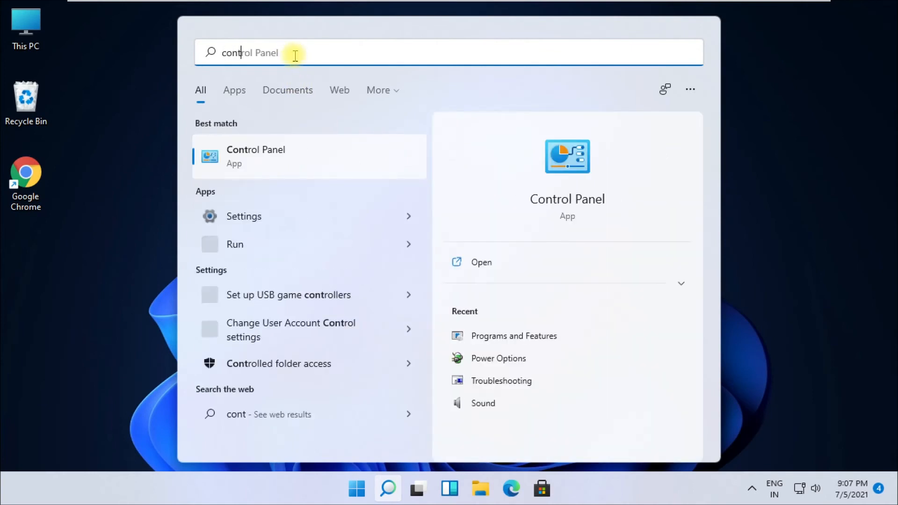
pyautogui.write('rol pane')
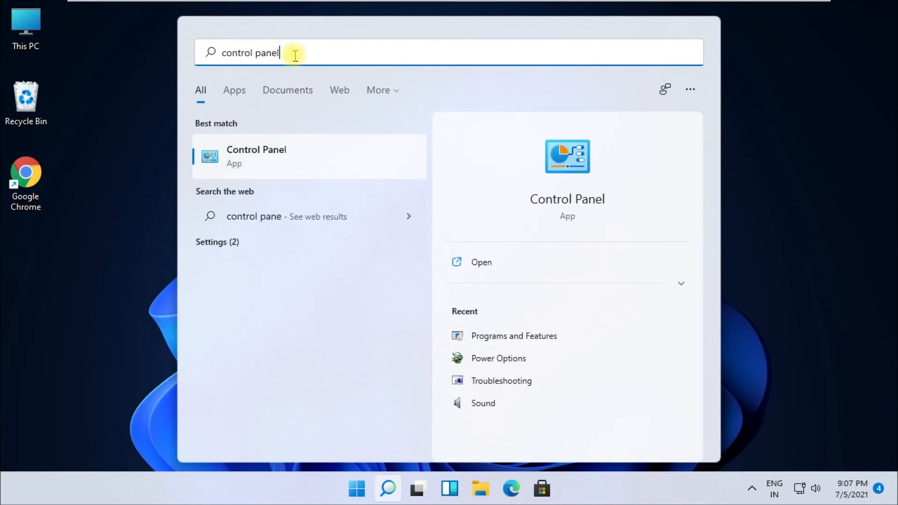
pyautogui.write('l')
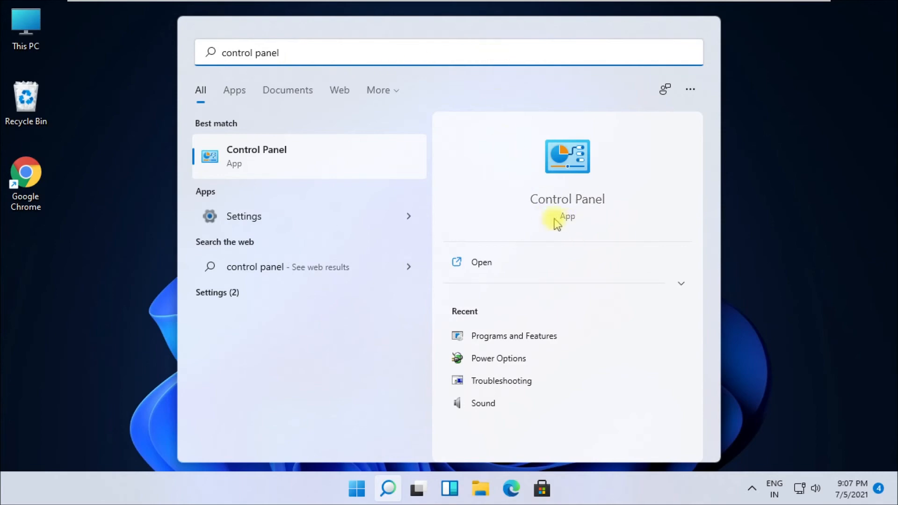
pyautogui.click(480, 262)
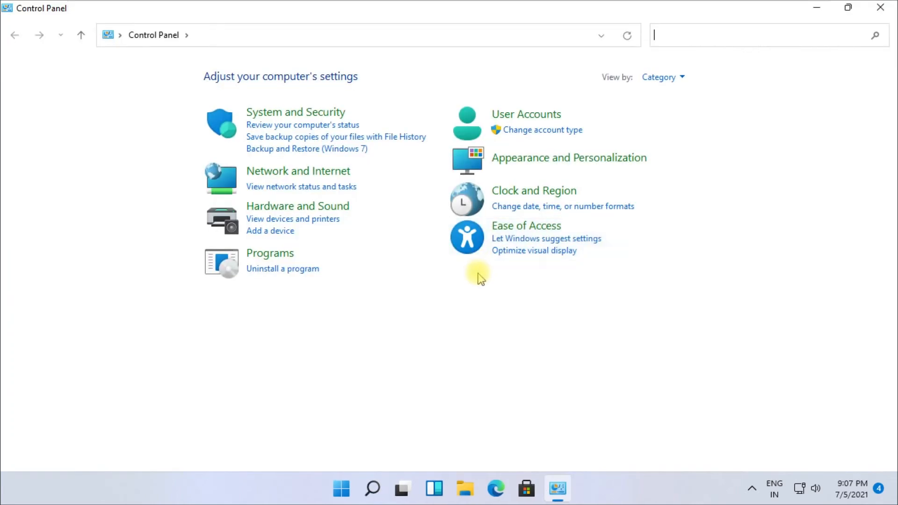
# Go to the System page under System and Security and open the advanced system settings.
pyautogui.click(333, 113)
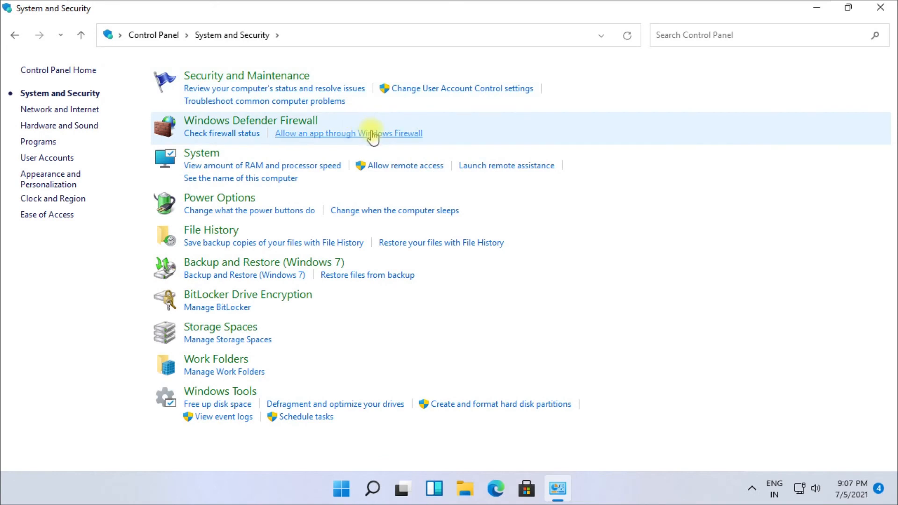
pyautogui.click(210, 154)
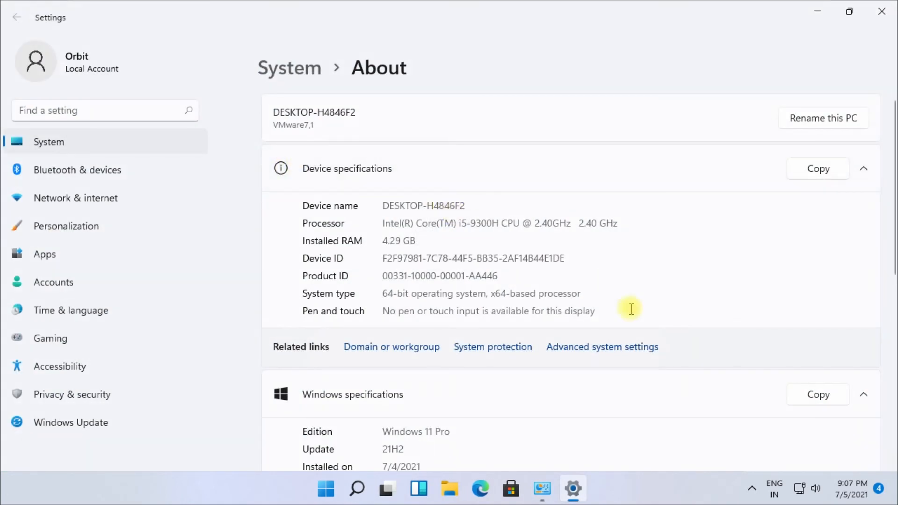
pyautogui.click(610, 349)
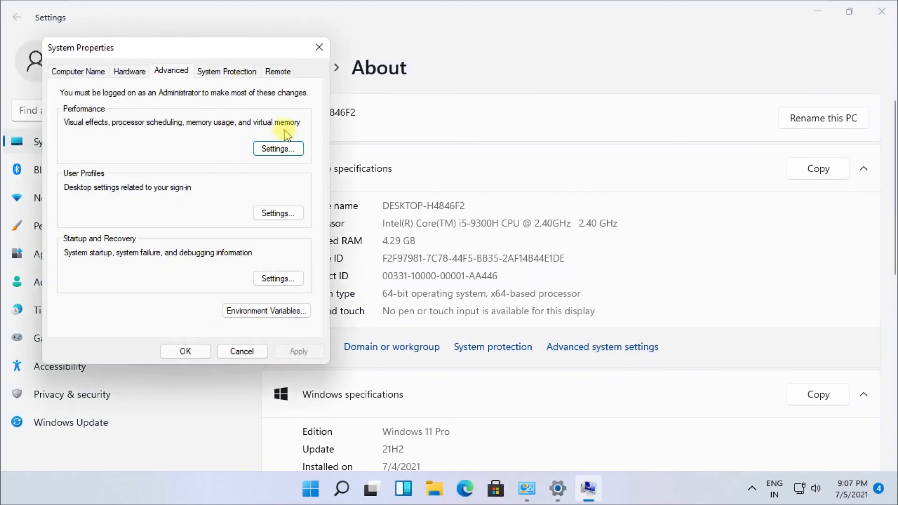
# Open the virtual memory settings from the advanced performance options.
pyautogui.moveTo(237, 54); pyautogui.dragTo(417, 58)
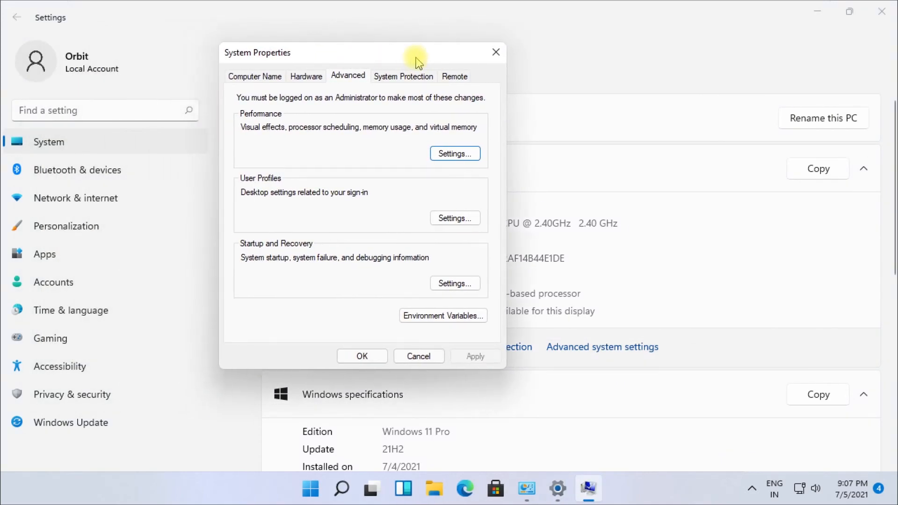
pyautogui.click(464, 157)
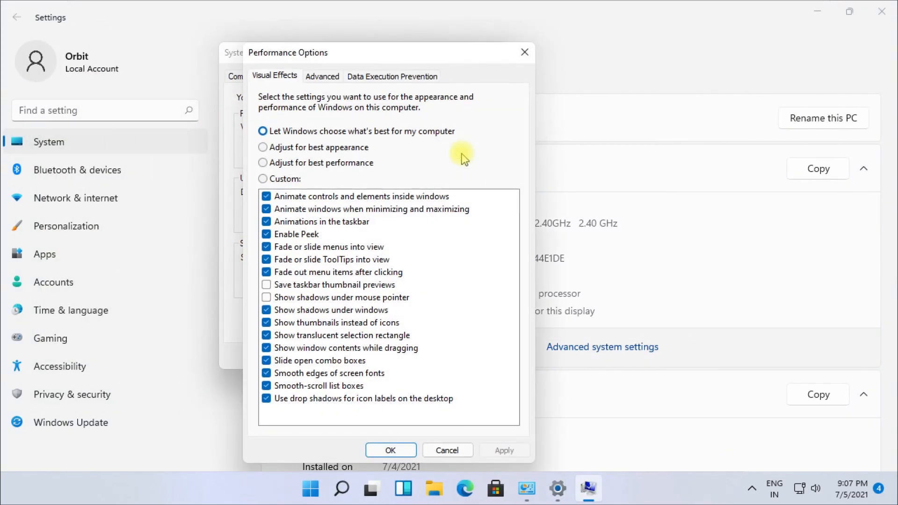
pyautogui.click(322, 78)
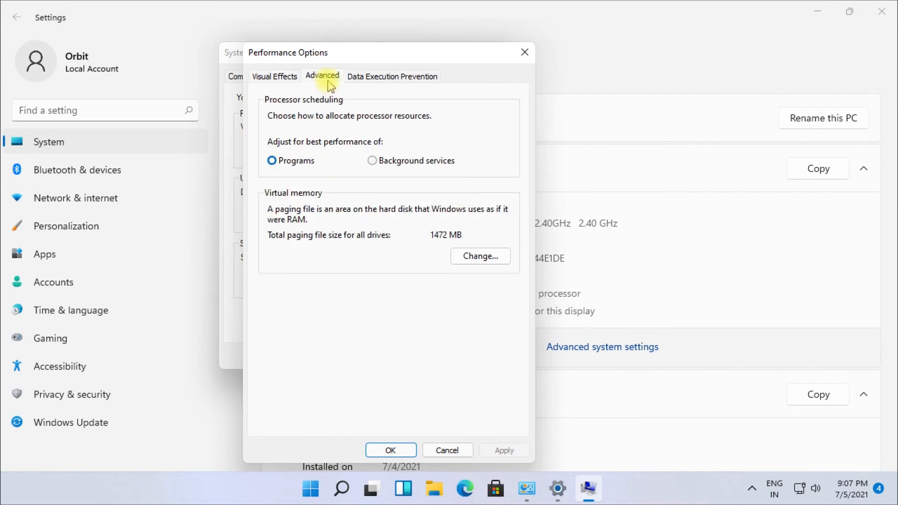
pyautogui.click(482, 256)
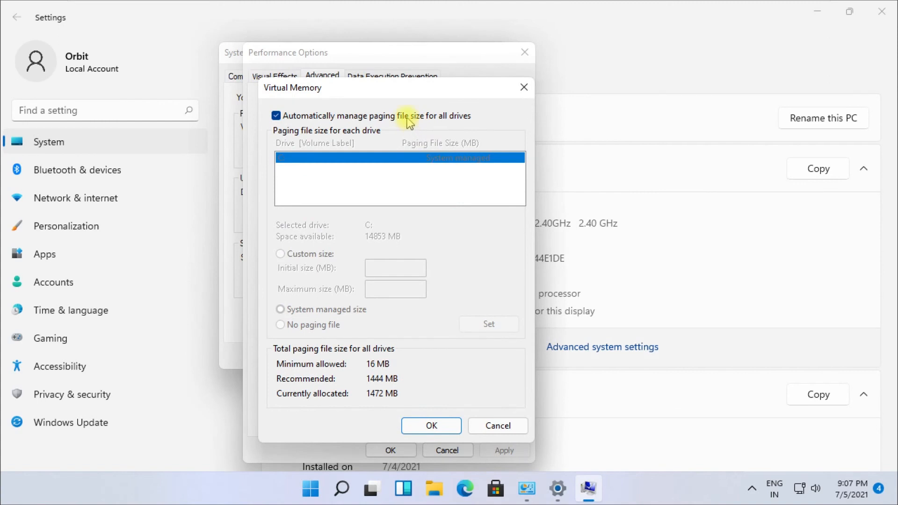
pyautogui.moveTo(401, 100); pyautogui.dragTo(402, 78)
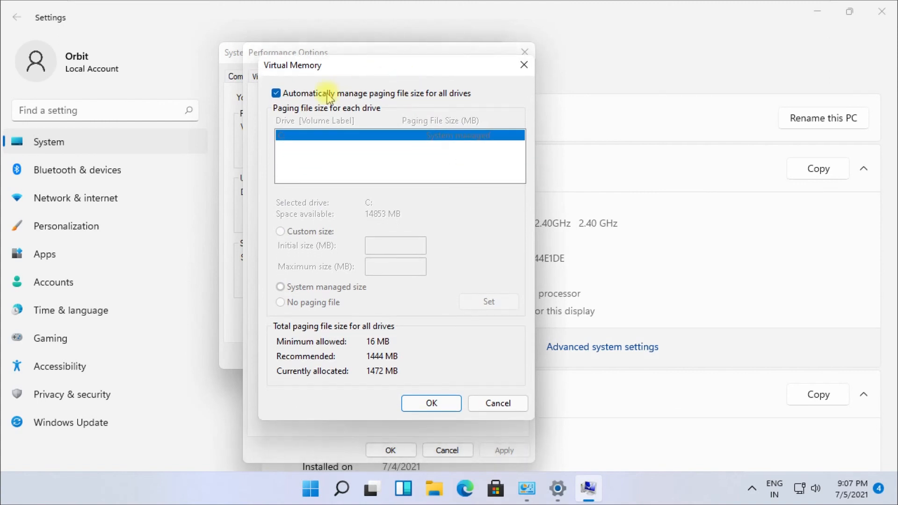
# Turn off automatic paging file management and give drive C: a custom paging file of 1444 MB initial and 2888 MB maximum size.
pyautogui.click(277, 93)
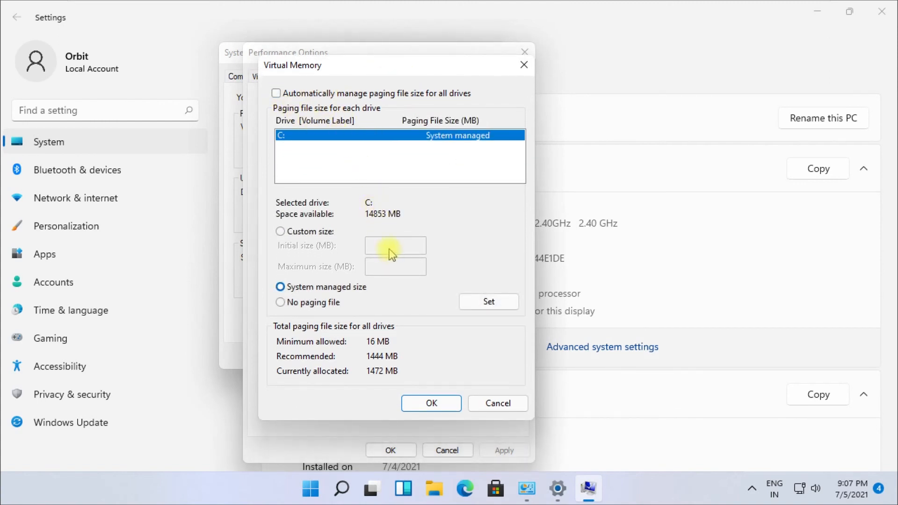
pyautogui.click(284, 233)
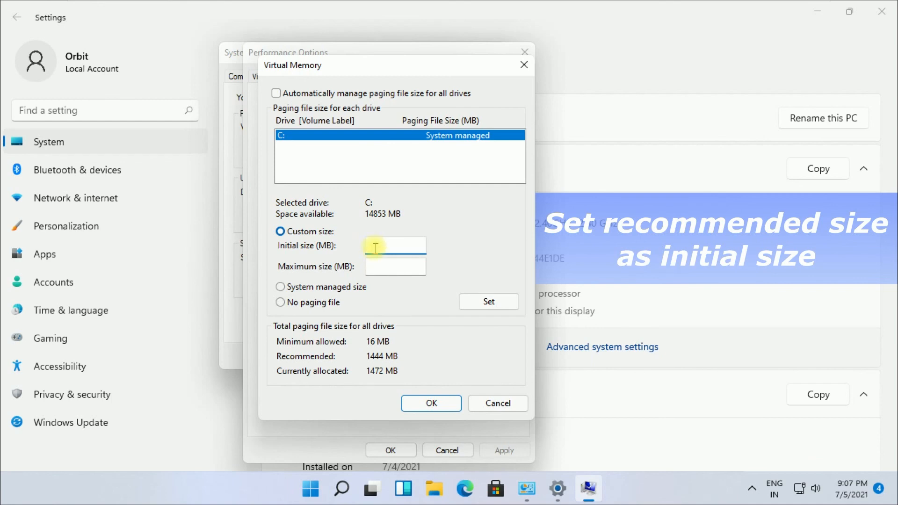
pyautogui.write('1444')
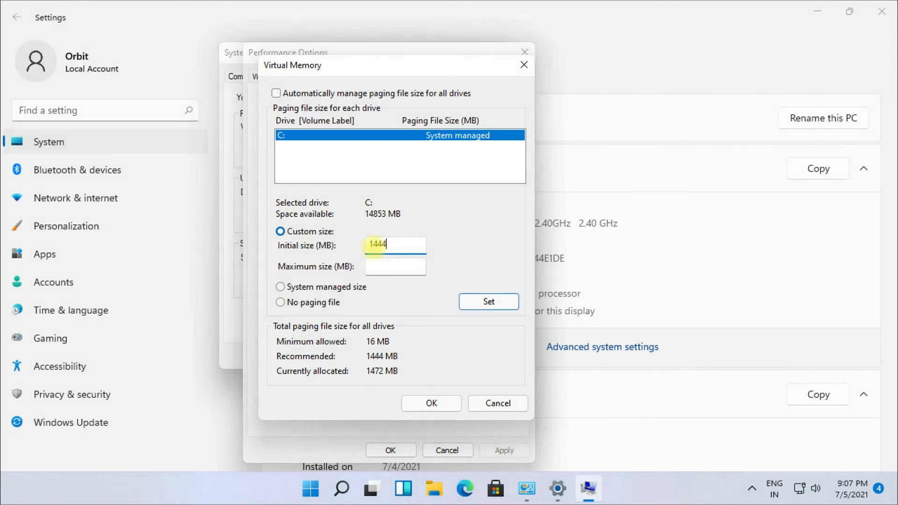
pyautogui.click(389, 269)
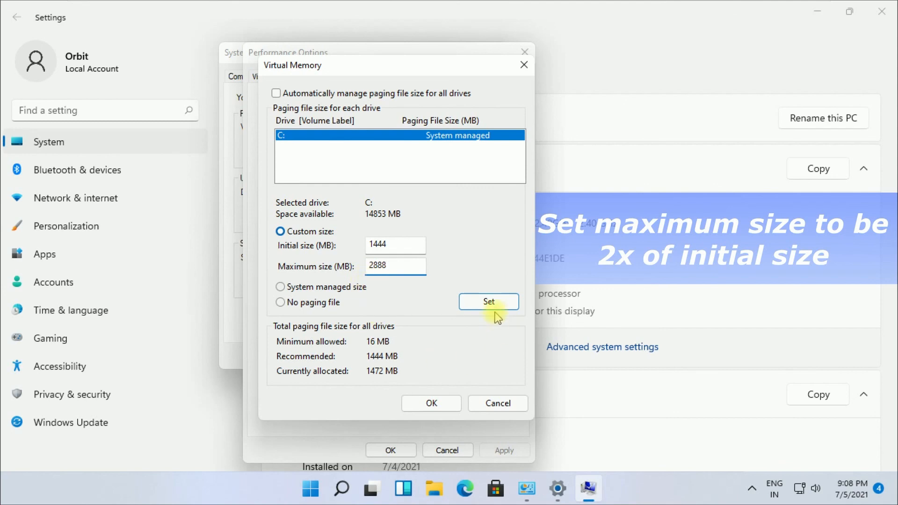
pyautogui.click(490, 304)
pyautogui.click(431, 404)
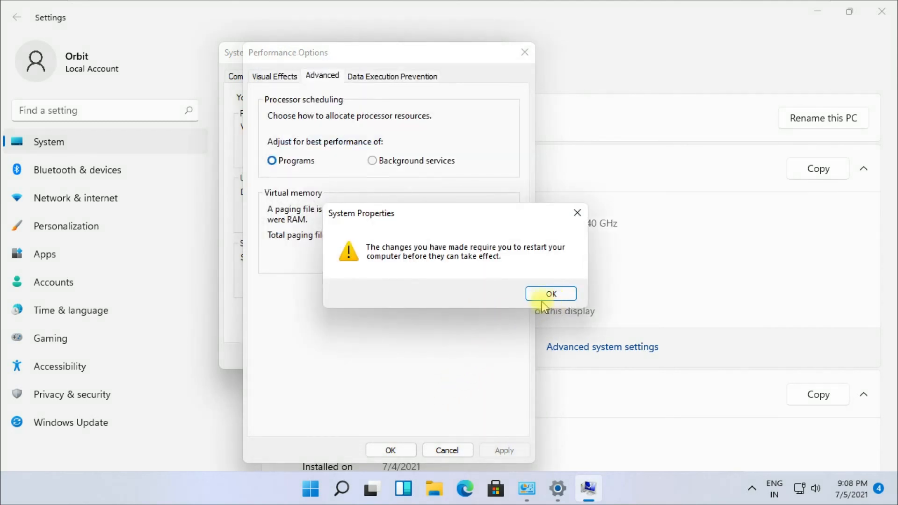
# Apply the performance options, close System Properties and restart the computer immediately.
pyautogui.click(551, 295)
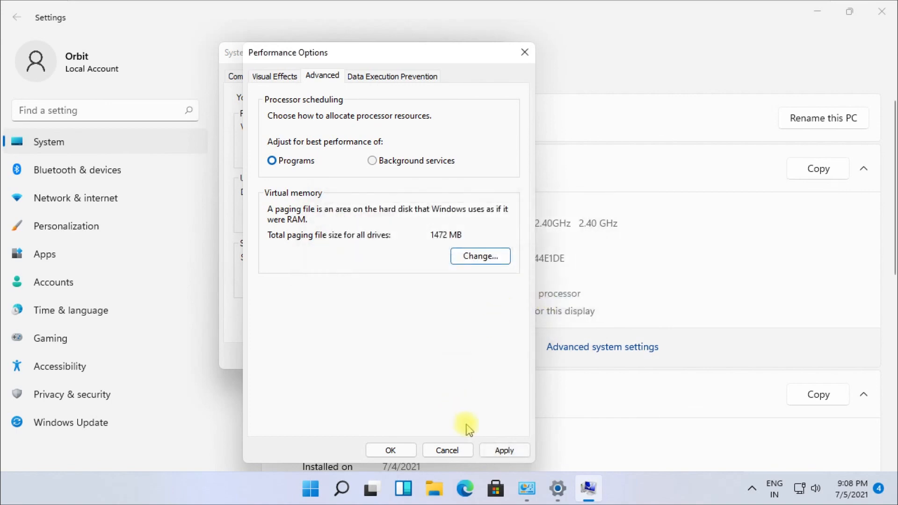
pyautogui.click(505, 449)
pyautogui.click(400, 450)
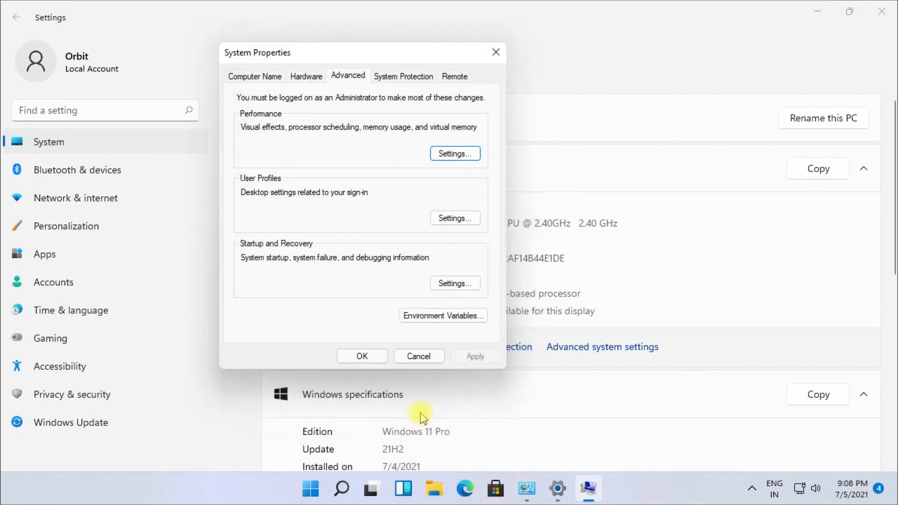
pyautogui.click(366, 357)
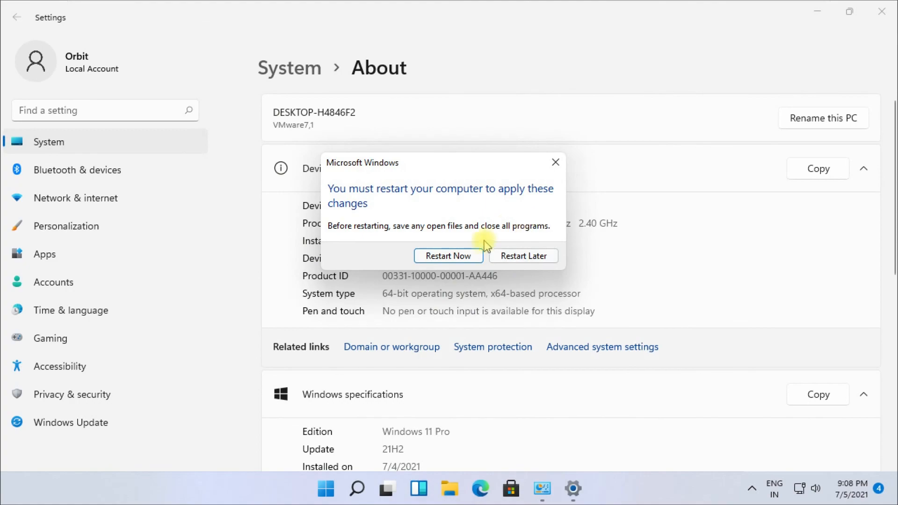
pyautogui.click(449, 256)
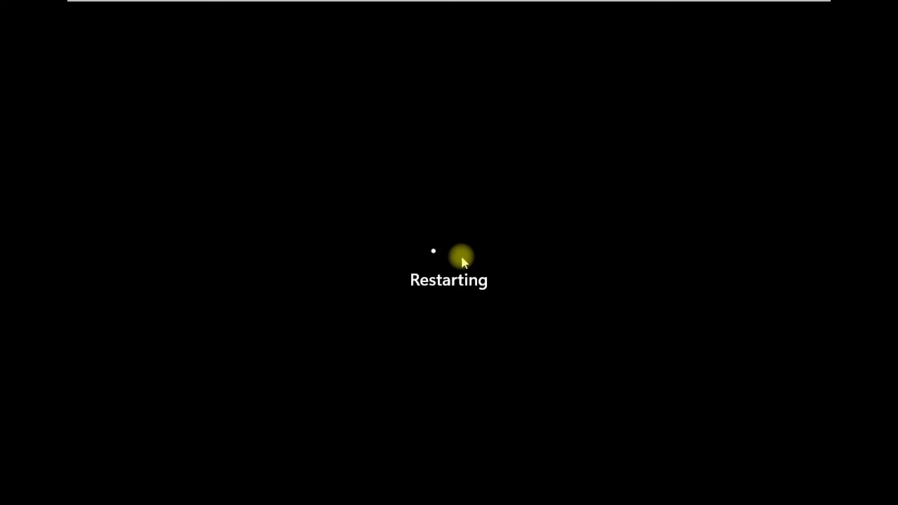